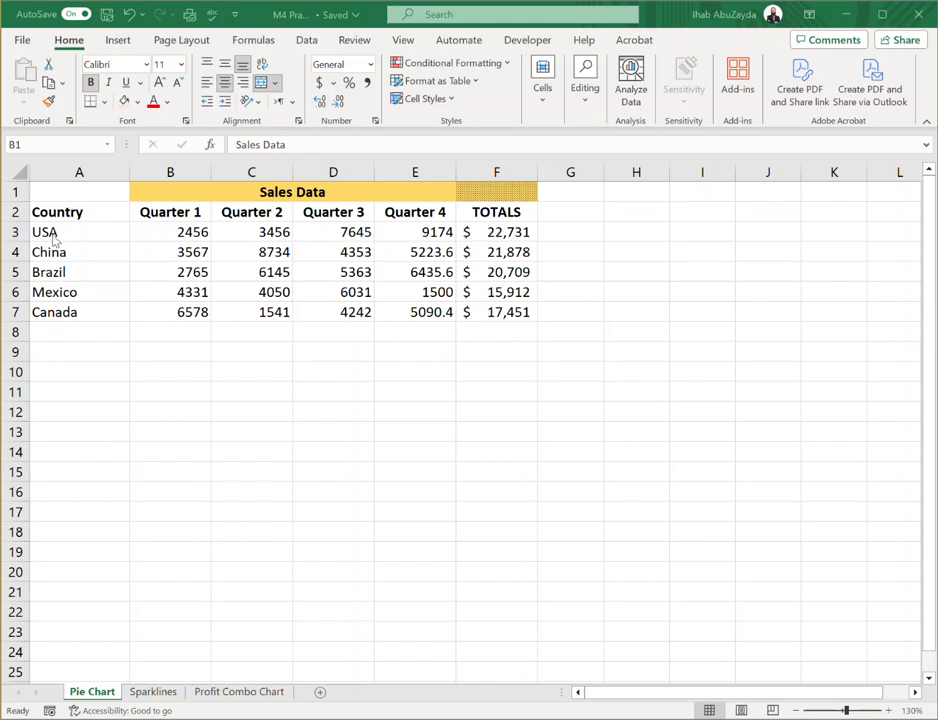
Examine the country and quarterly sales columns and the formula behind the USA total in F3
{"action": "left_click_drag", "start_coordinate": [62, 205], "coordinate": [69, 310]}
{"action": "left_click_drag", "start_coordinate": [188, 216], "coordinate": [190, 310]}
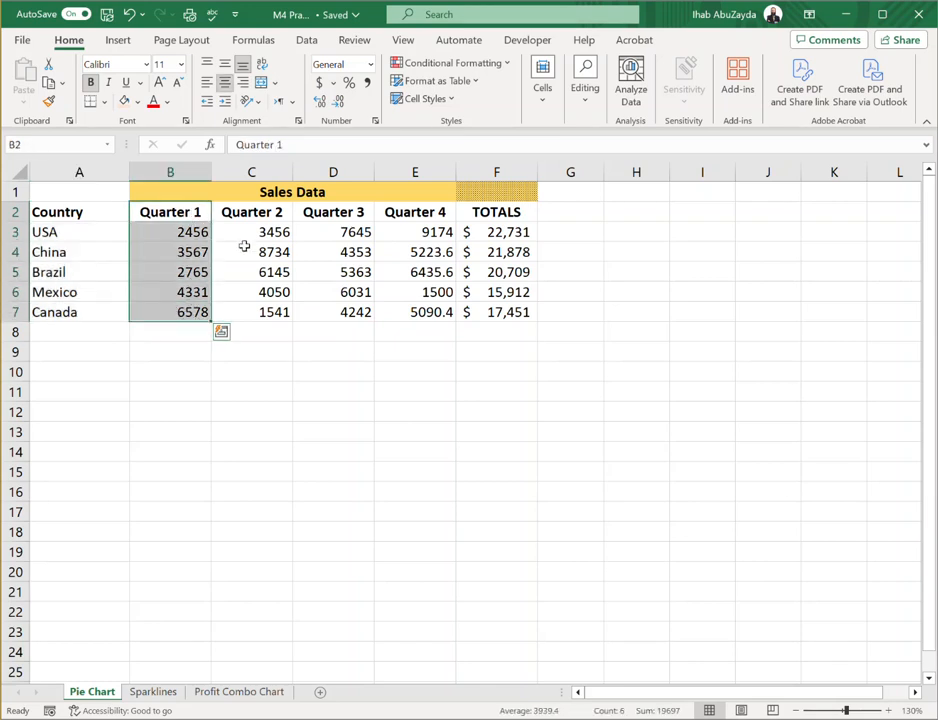
{"action": "left_click_drag", "start_coordinate": [262, 232], "coordinate": [268, 310]}
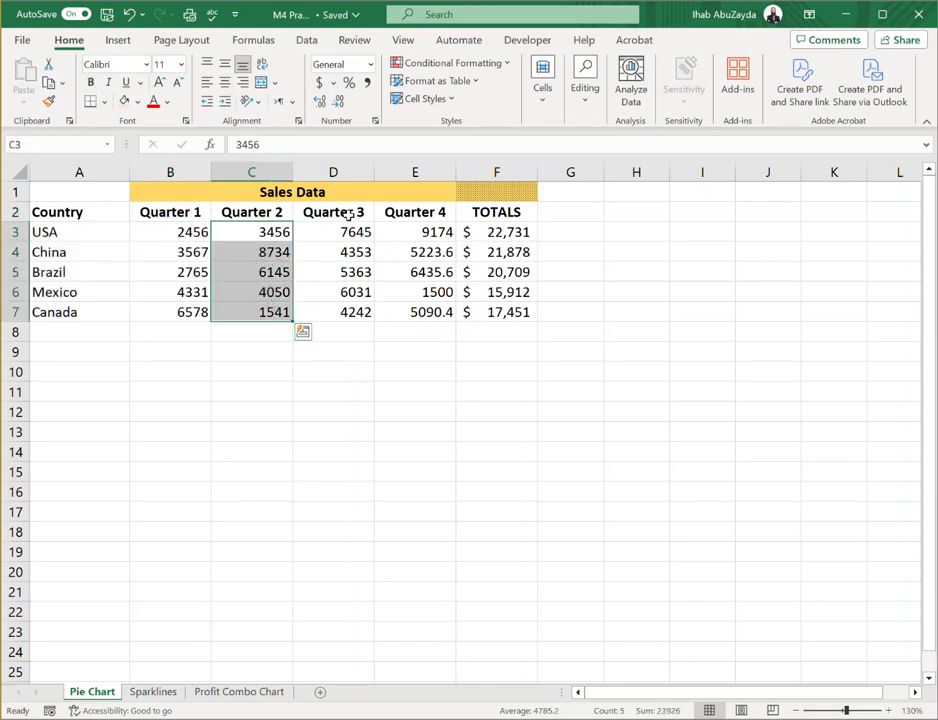
{"action": "left_click_drag", "start_coordinate": [346, 212], "coordinate": [375, 308]}
{"action": "left_click_drag", "start_coordinate": [417, 212], "coordinate": [424, 316]}
{"action": "left_click_drag", "start_coordinate": [484, 212], "coordinate": [496, 292]}
{"action": "double_click", "coordinate": [495, 232]}
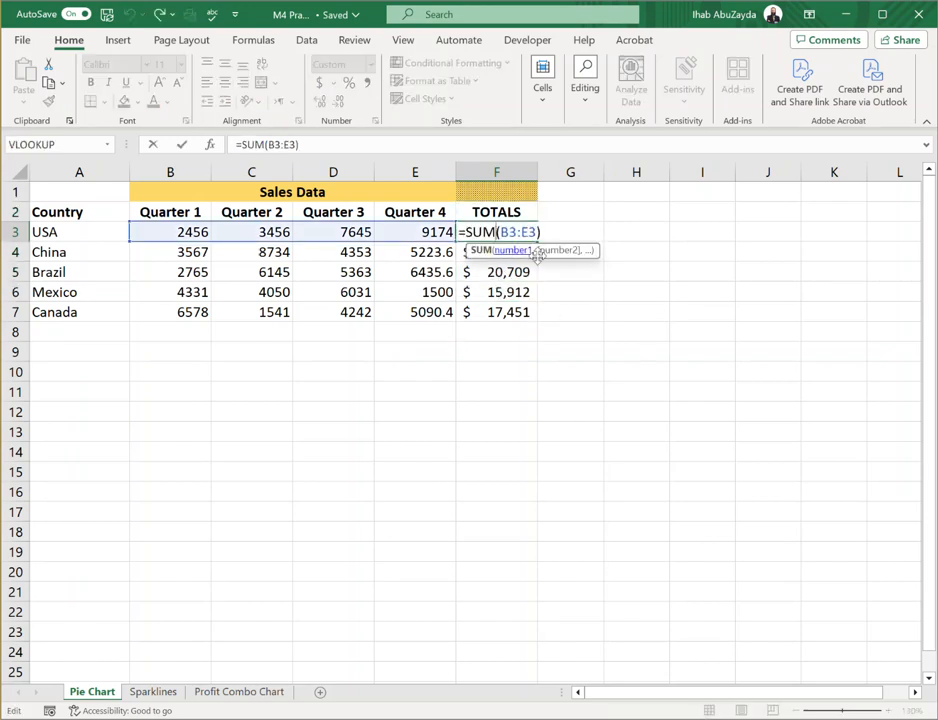
{"action": "key", "text": "Escape"}
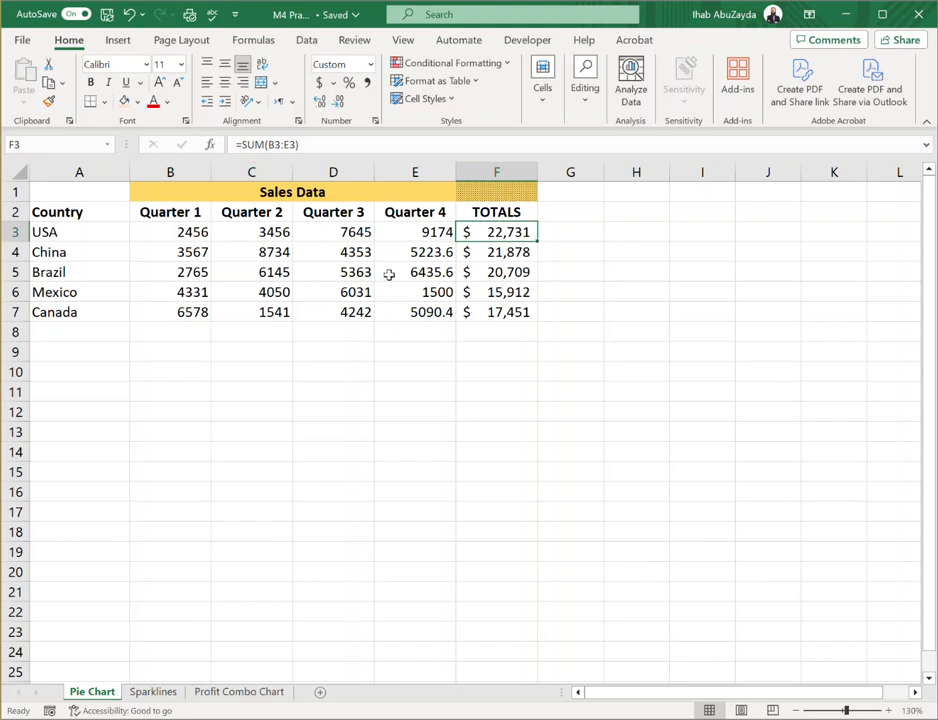
Compare the TOTALS column with the country names and the quarterly figures in B3:E7
{"action": "left_click_drag", "start_coordinate": [492, 211], "coordinate": [497, 312]}
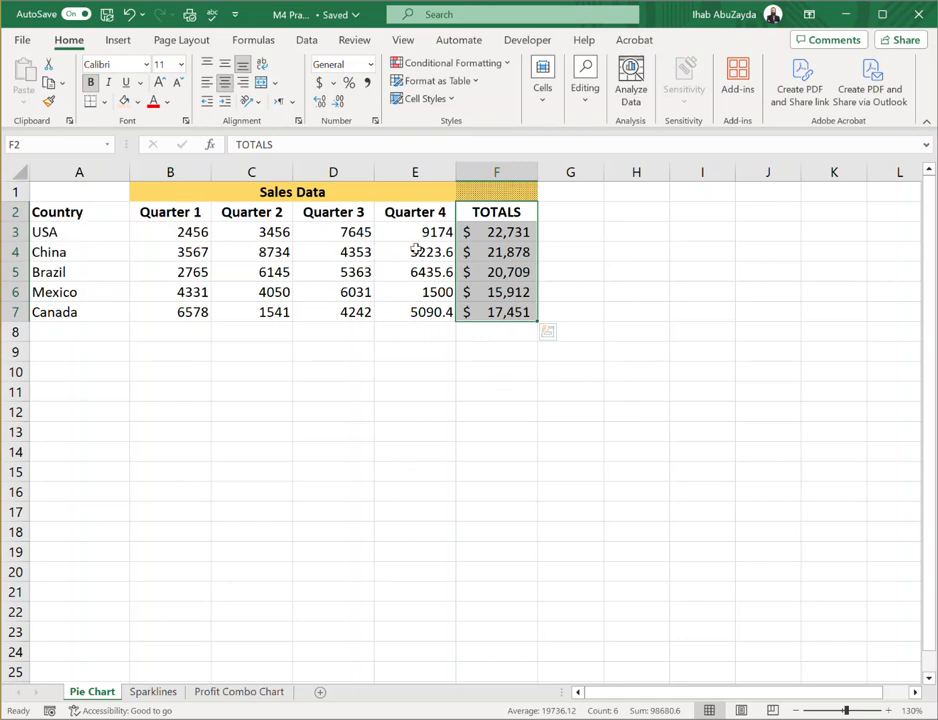
{"action": "left_click_drag", "start_coordinate": [500, 232], "coordinate": [502, 310]}
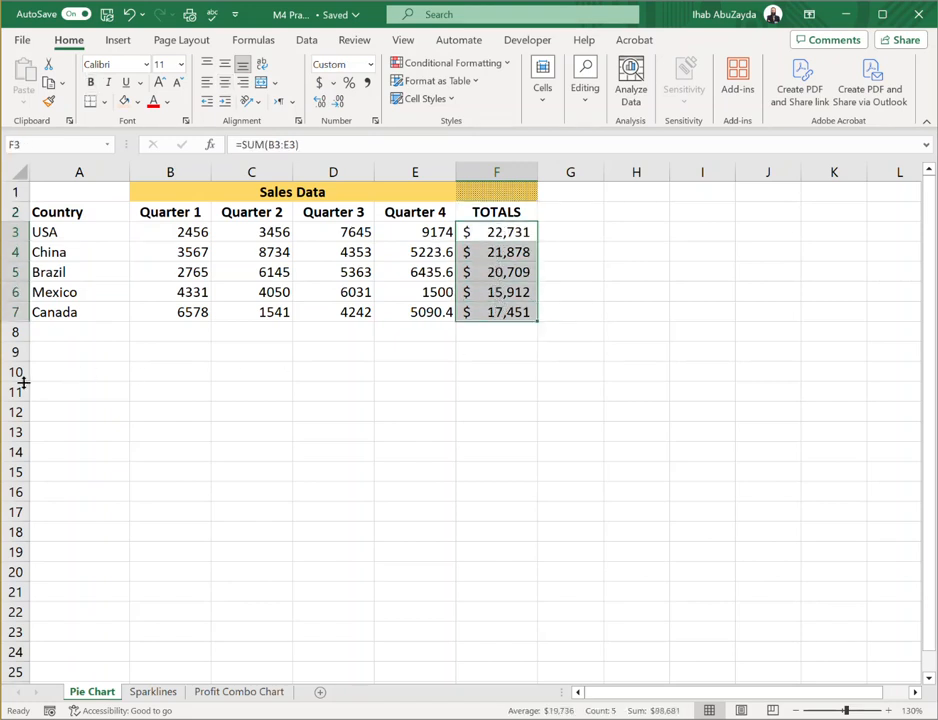
{"action": "left_click_drag", "start_coordinate": [60, 228], "coordinate": [77, 310]}
{"action": "left_click", "coordinate": [510, 232]}
{"action": "left_click_drag", "start_coordinate": [510, 232], "coordinate": [505, 310]}
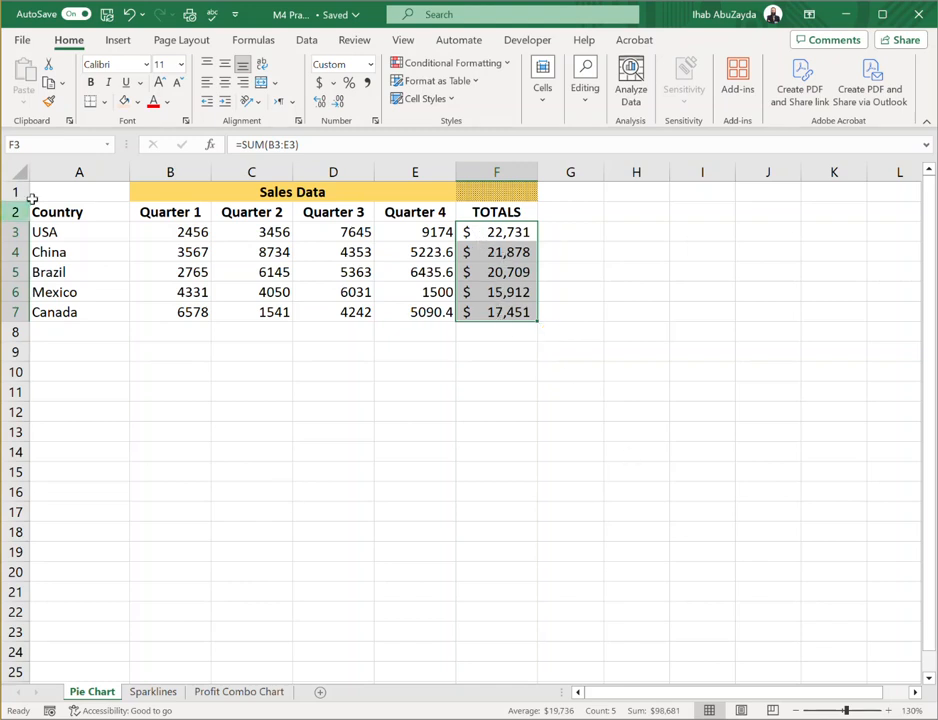
{"action": "left_click", "coordinate": [179, 232]}
{"action": "left_click_drag", "start_coordinate": [179, 232], "coordinate": [417, 312]}
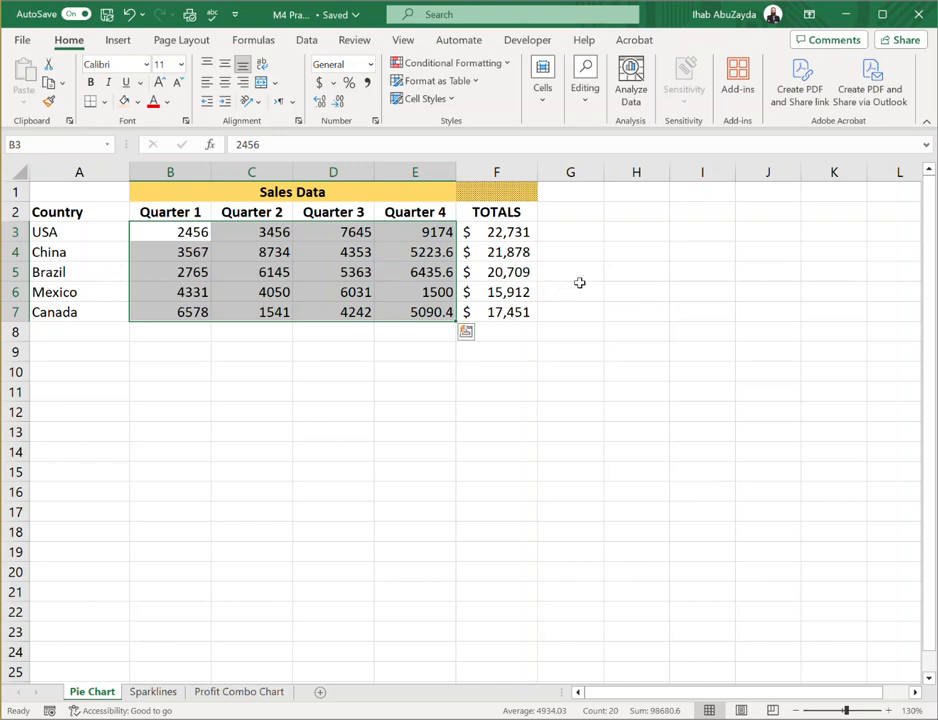
{"action": "left_click", "coordinate": [649, 272]}
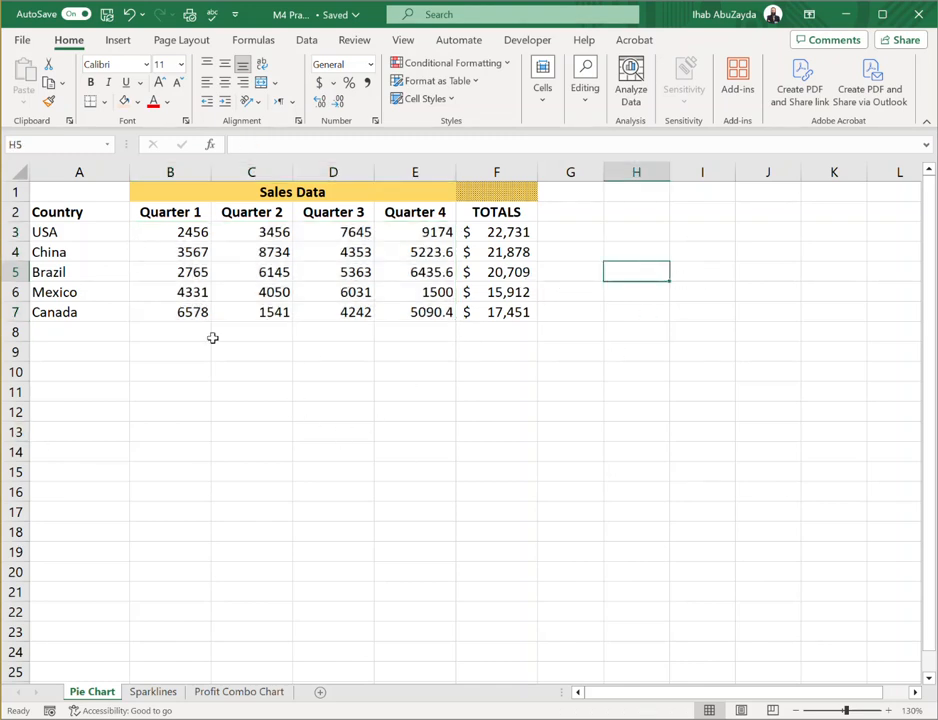
Insert a 3-D pie chart from the Country and TOTALS columns (A2:A7 and F2:F7) and place it just below the table
{"action": "left_click_drag", "start_coordinate": [75, 211], "coordinate": [94, 312]}
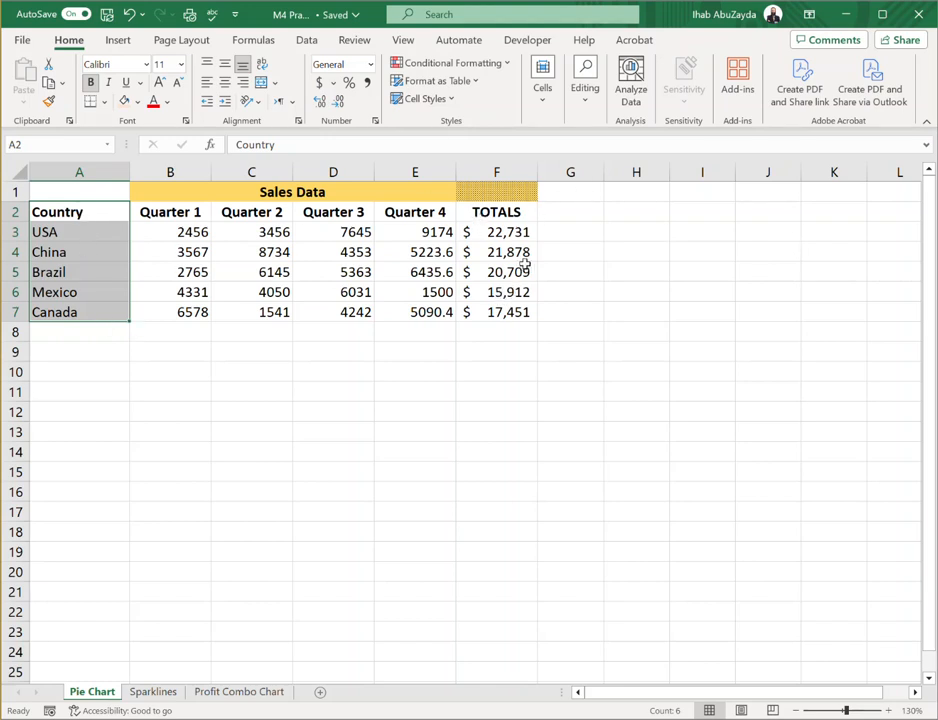
{"action": "left_click_drag", "start_coordinate": [499, 210], "coordinate": [508, 313]}
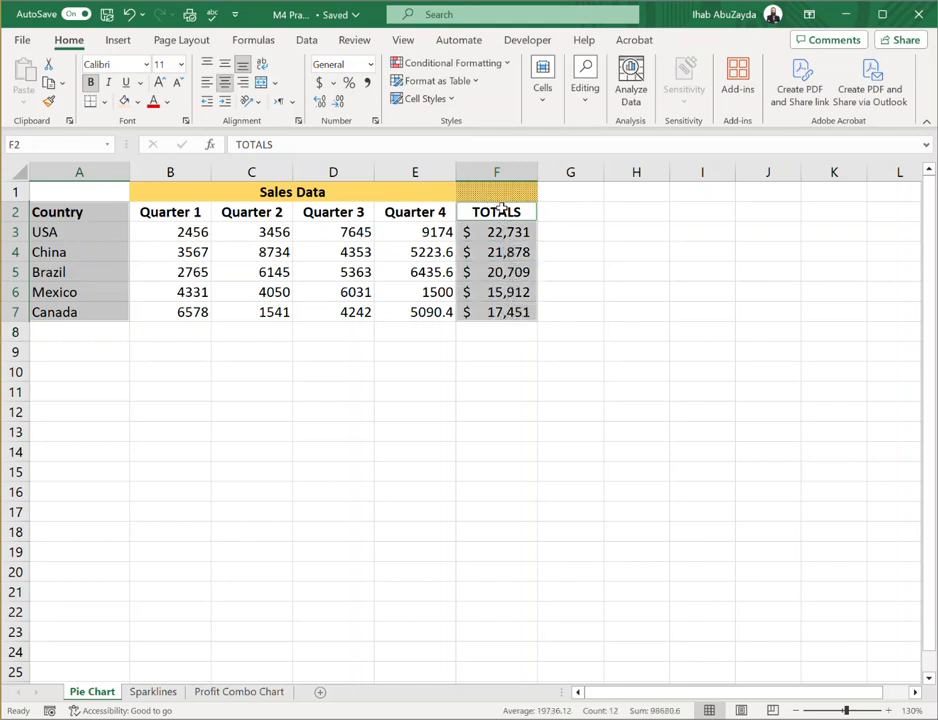
{"action": "left_click", "coordinate": [119, 41]}
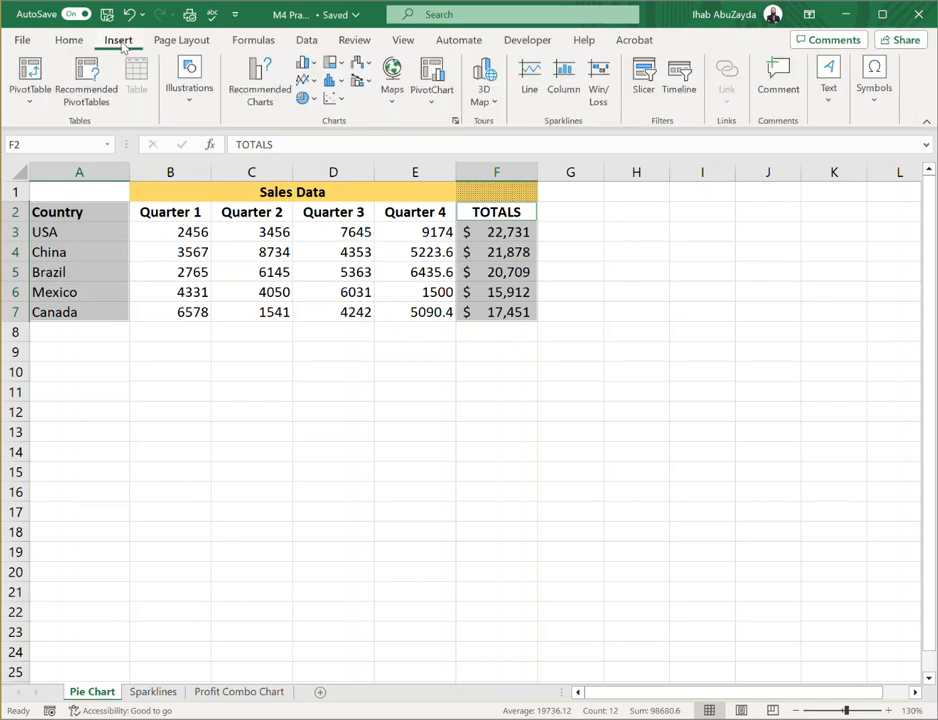
{"action": "left_click", "coordinate": [312, 100]}
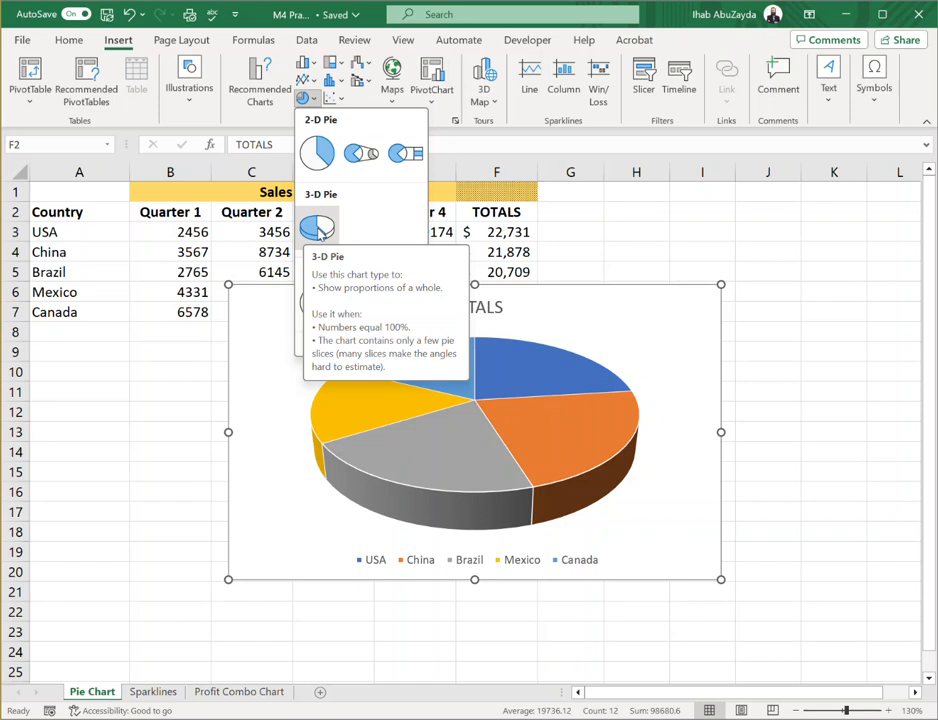
{"action": "left_click", "coordinate": [318, 230]}
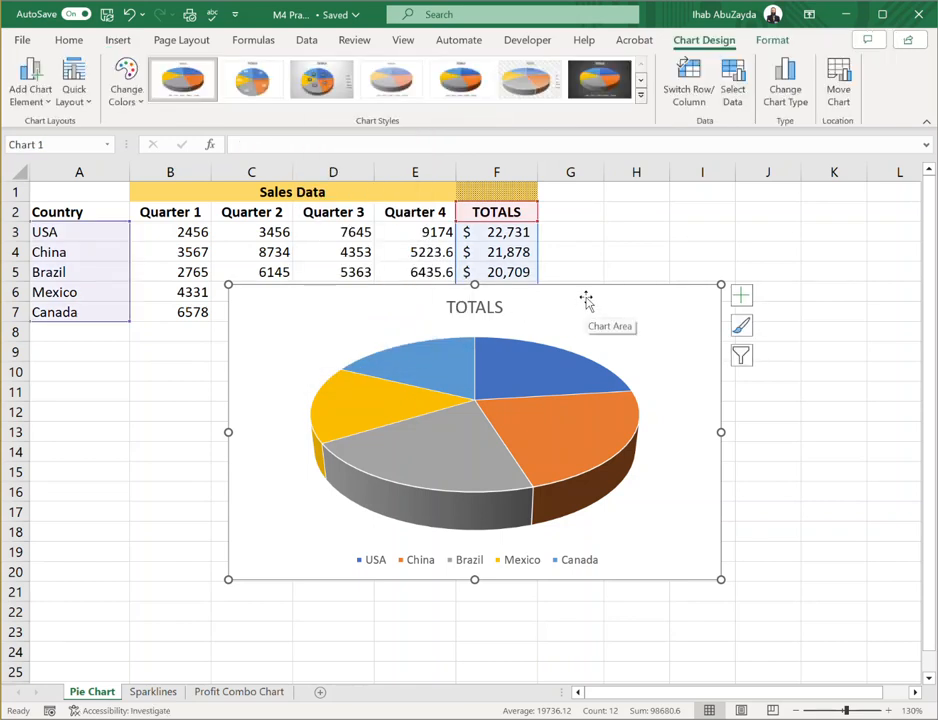
{"action": "left_click_drag", "start_coordinate": [358, 308], "coordinate": [263, 357]}
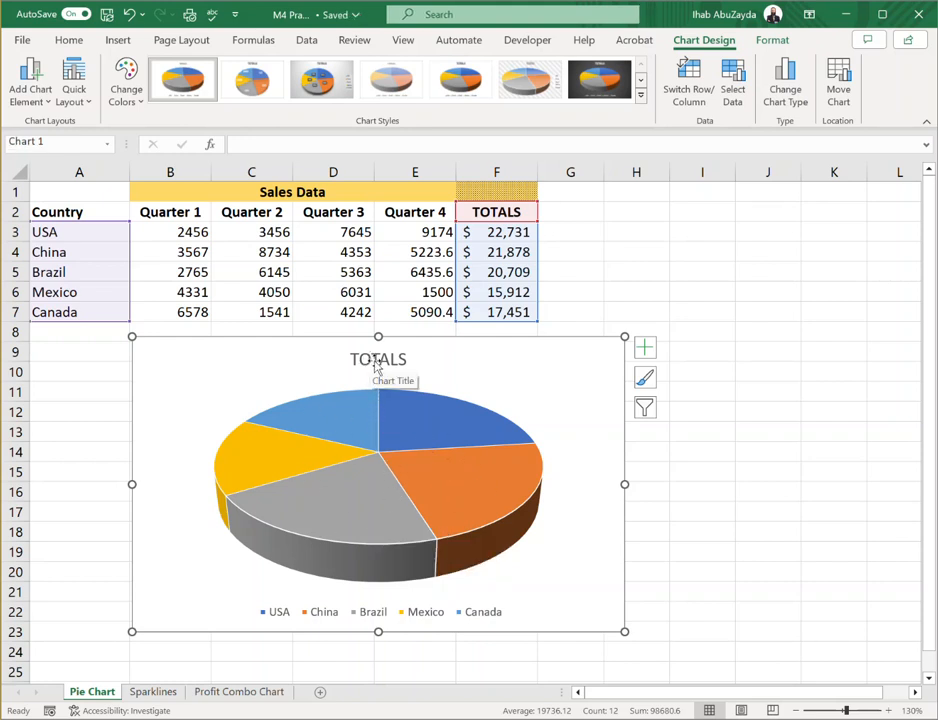
Change the pie chart's title to "Sales Data"
{"action": "left_click", "coordinate": [384, 616]}
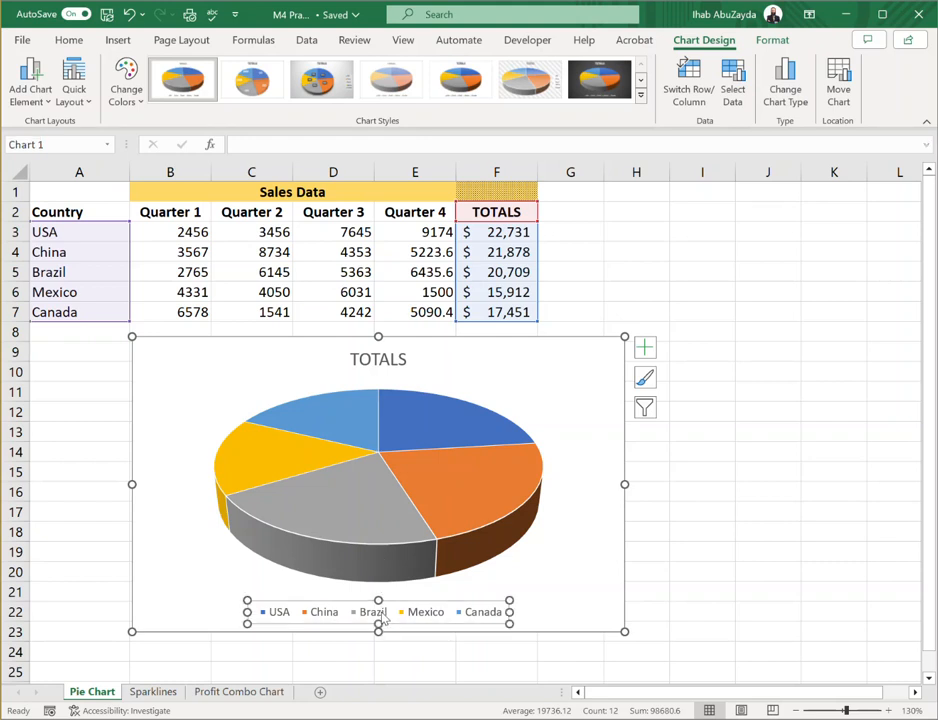
{"action": "left_click", "coordinate": [366, 361]}
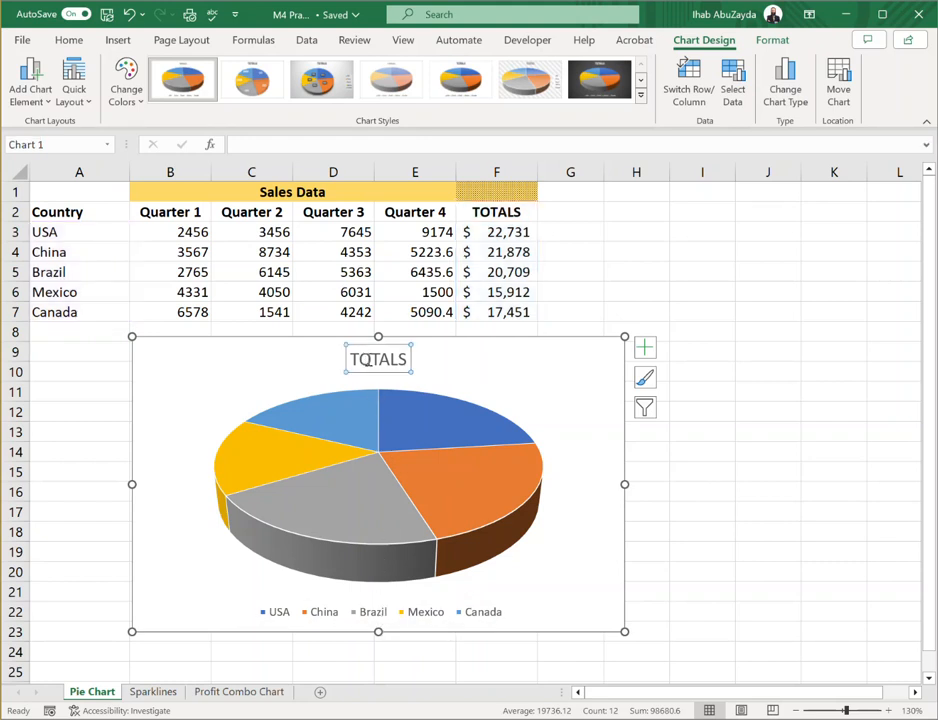
{"action": "double_click", "coordinate": [378, 358]}
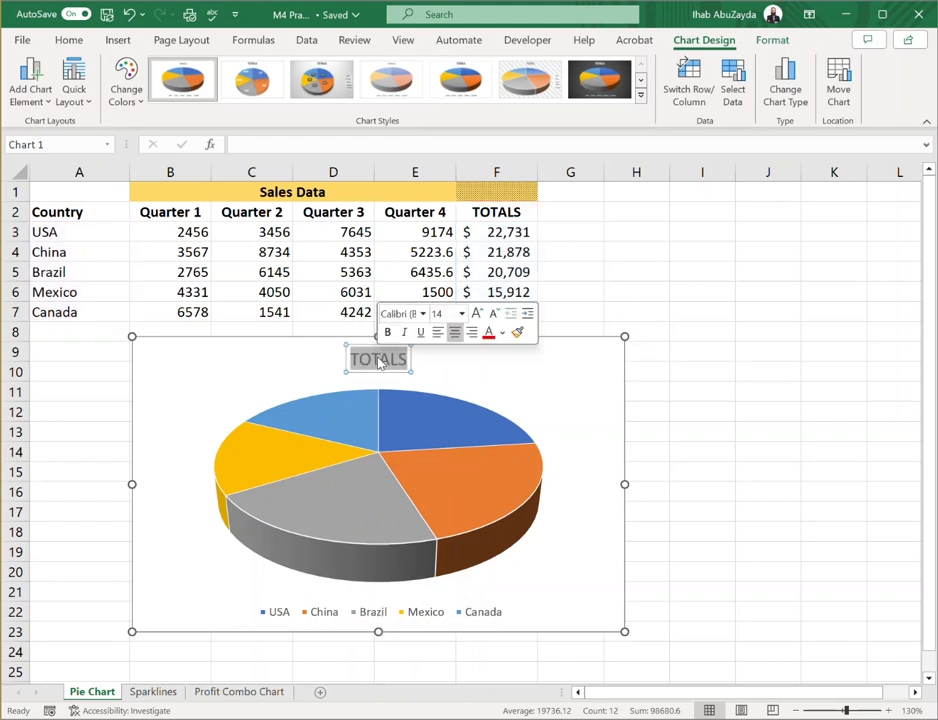
{"action": "key", "text": "Delete"}
{"action": "type", "text": "Sales"}
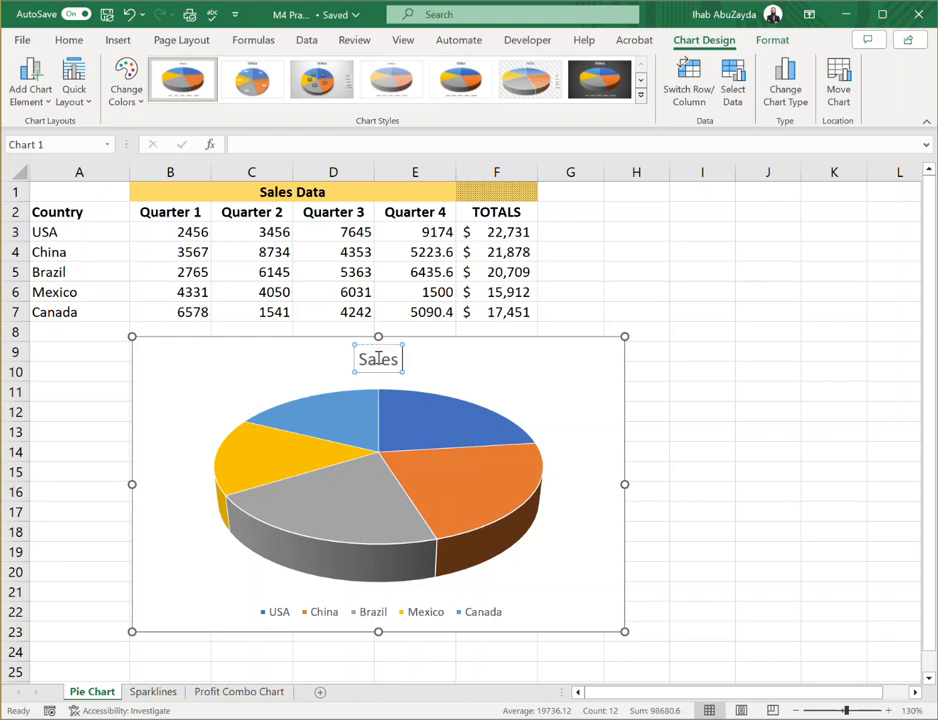
{"action": "type", "text": " Data"}
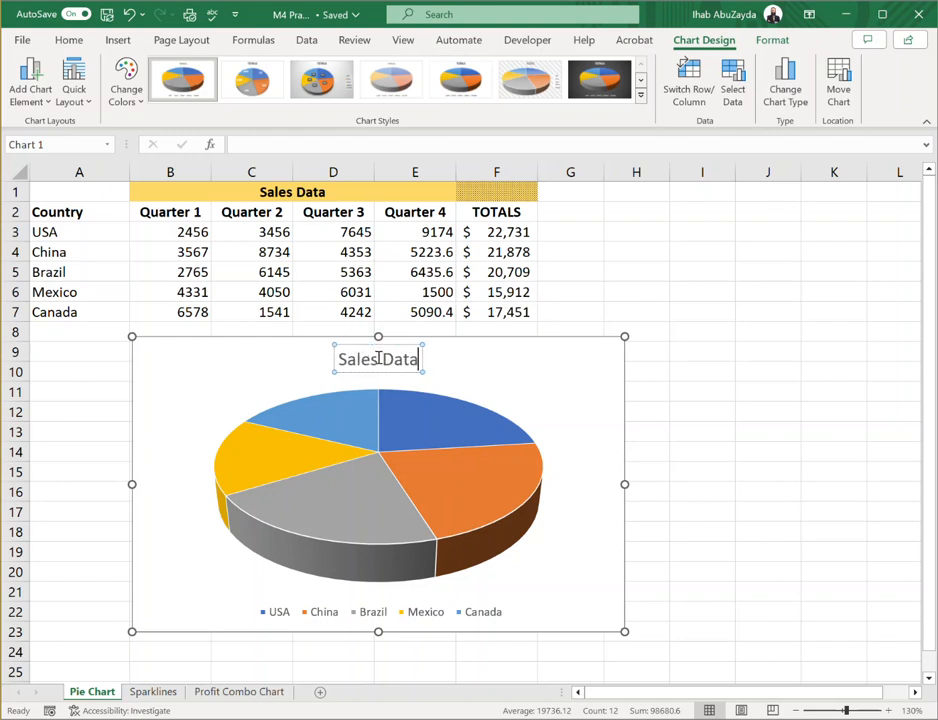
{"action": "left_click", "coordinate": [540, 356]}
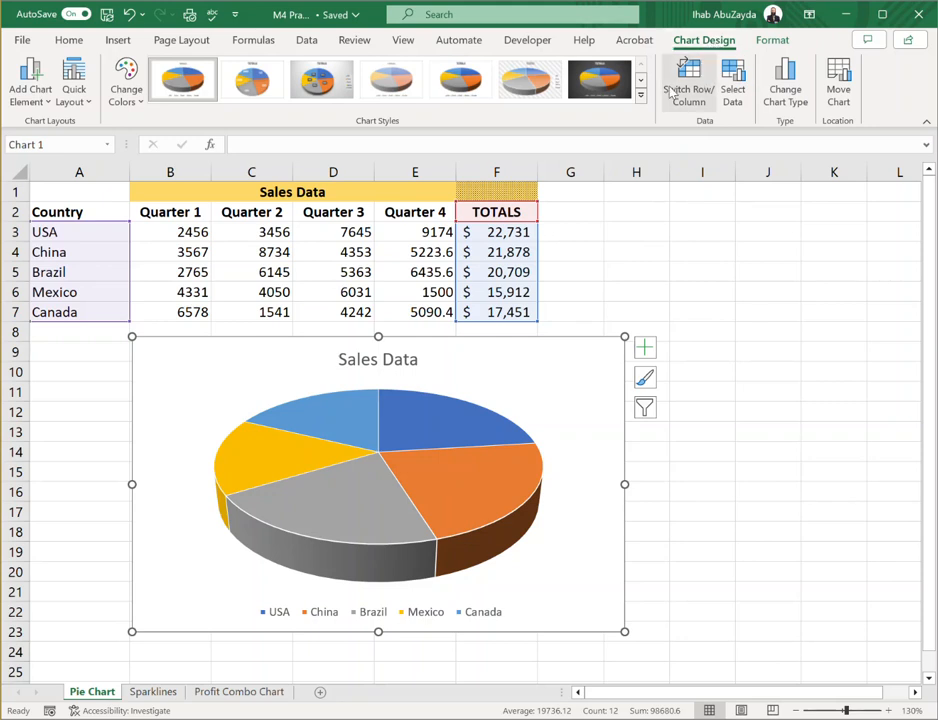
Position the legend to the right of the pie and shift it slightly upward within the chart
{"action": "left_click", "coordinate": [40, 100]}
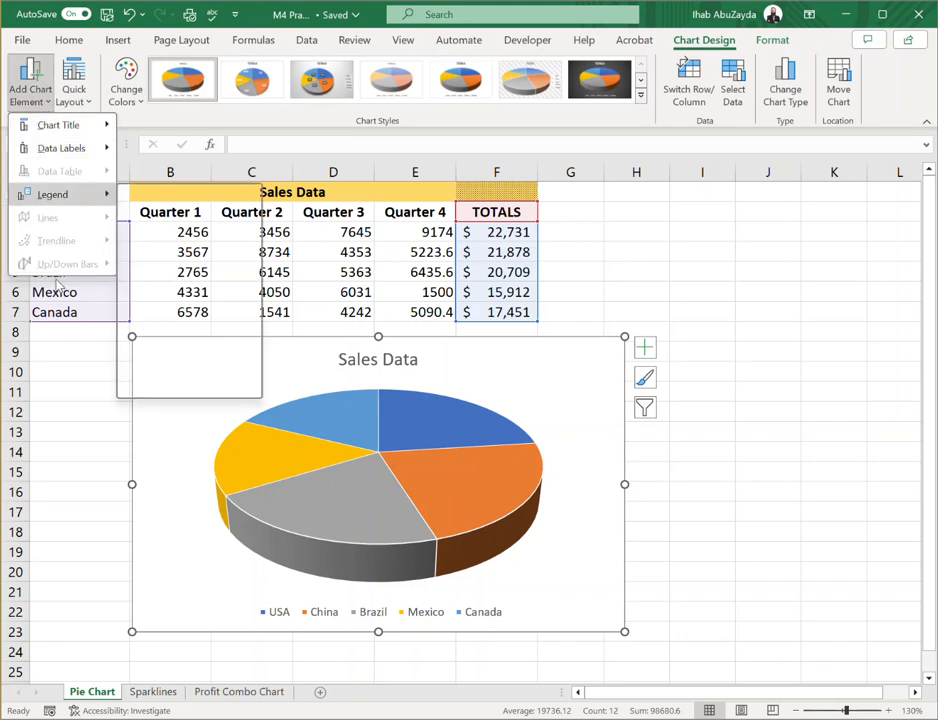
{"action": "left_click", "coordinate": [555, 350]}
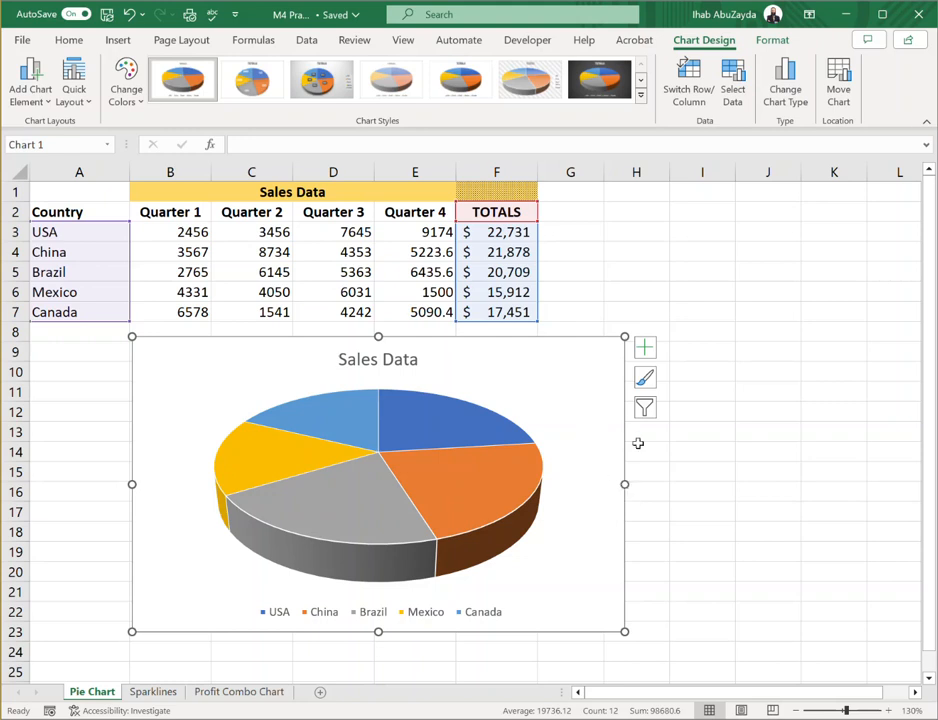
{"action": "left_click", "coordinate": [644, 350]}
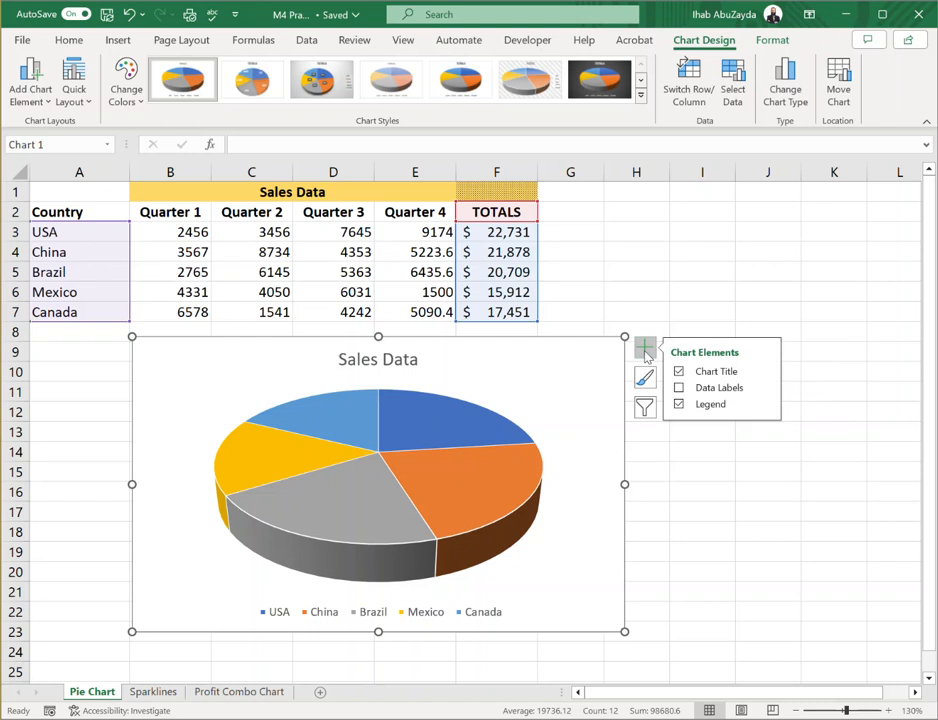
{"action": "left_click", "coordinate": [766, 405]}
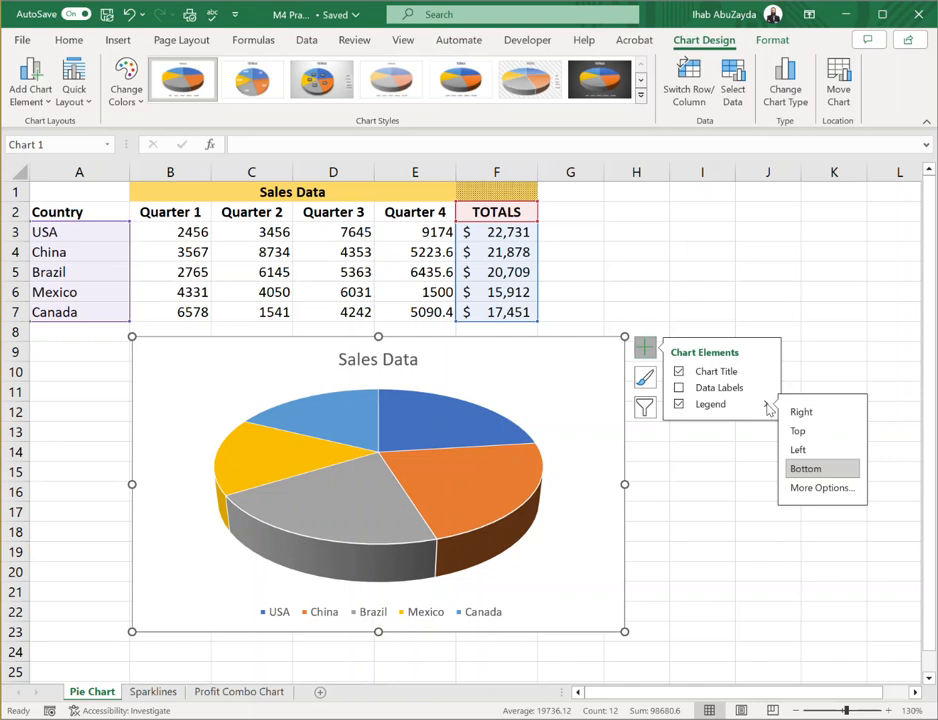
{"action": "left_click", "coordinate": [833, 414]}
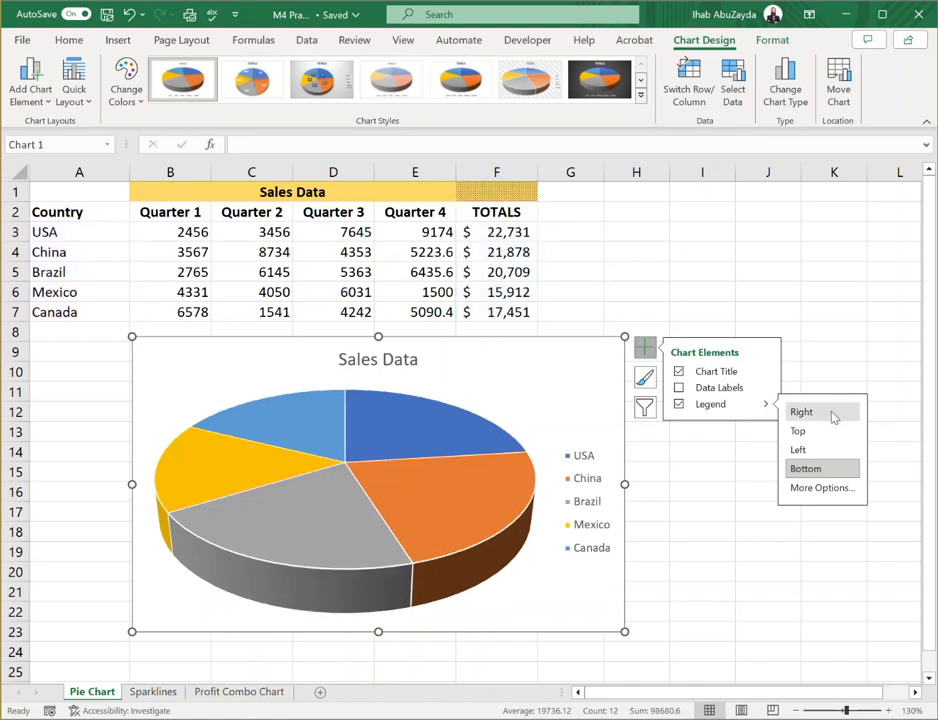
{"action": "left_click", "coordinate": [833, 414]}
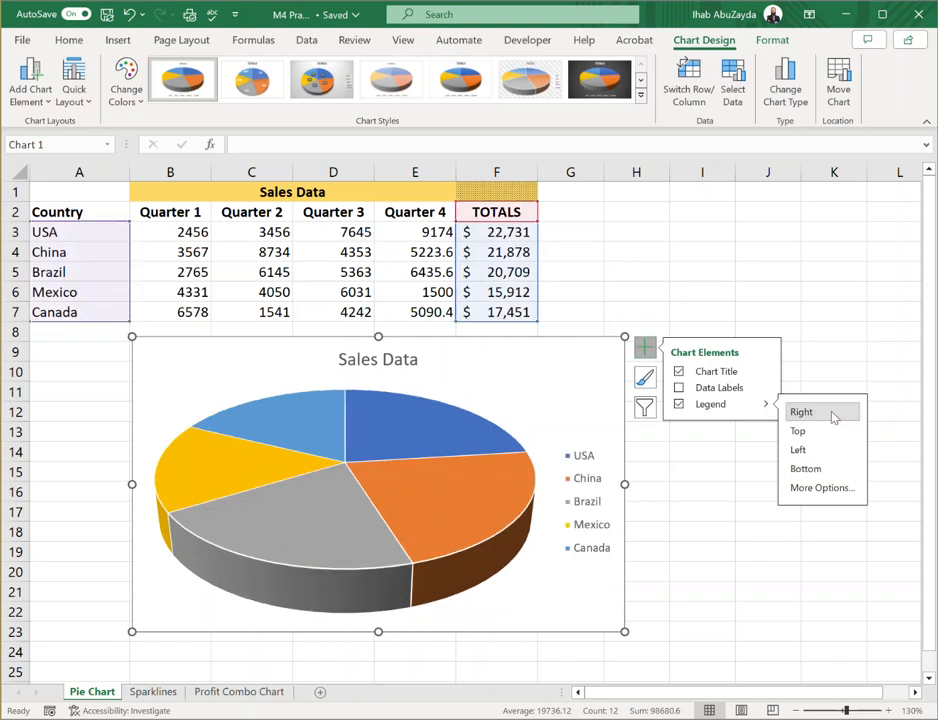
{"action": "left_click", "coordinate": [586, 502]}
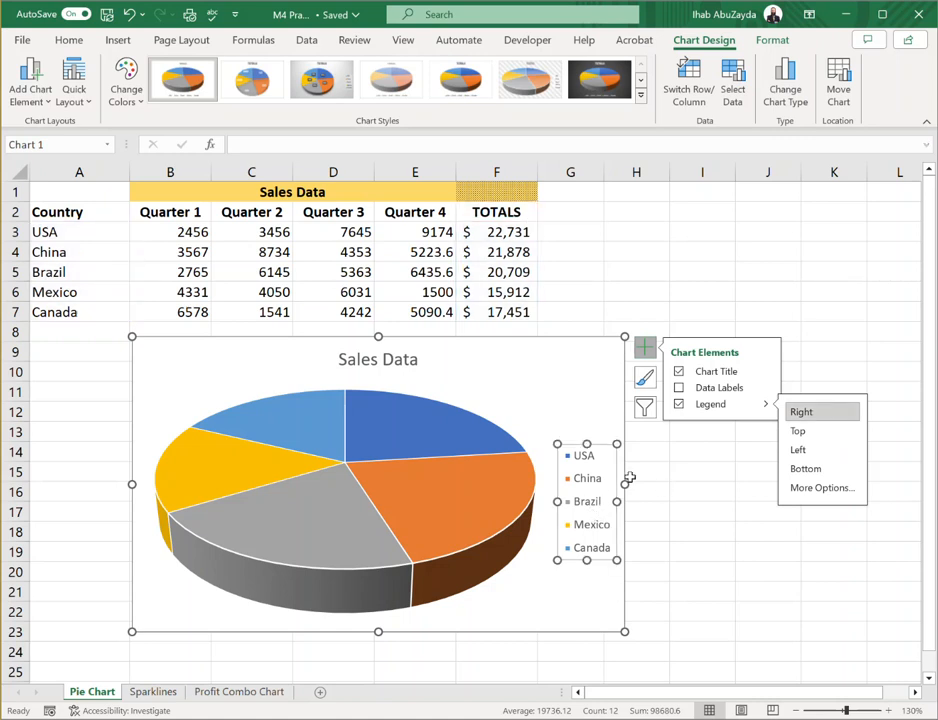
{"action": "left_click_drag", "start_coordinate": [563, 441], "coordinate": [565, 424]}
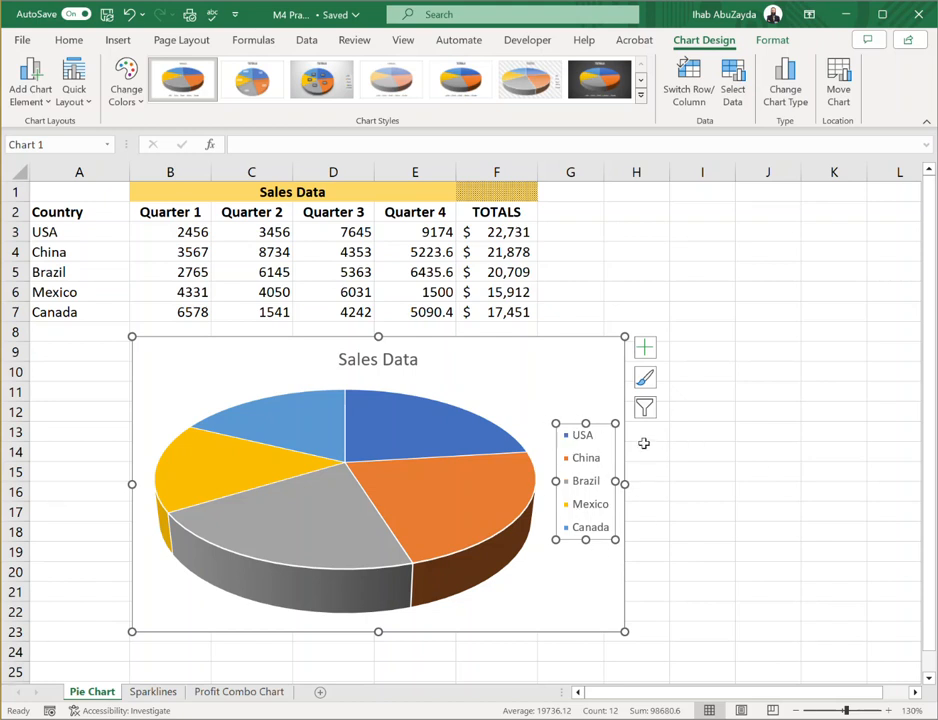
Give the chart legend a solid light-gold background fill
{"action": "left_click", "coordinate": [646, 347]}
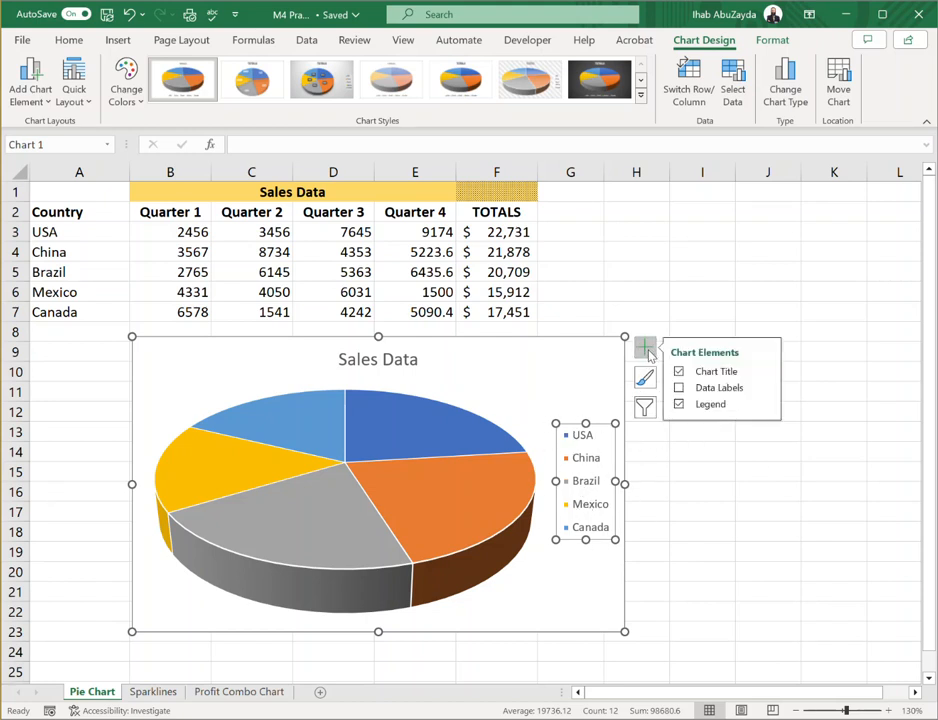
{"action": "left_click", "coordinate": [766, 404]}
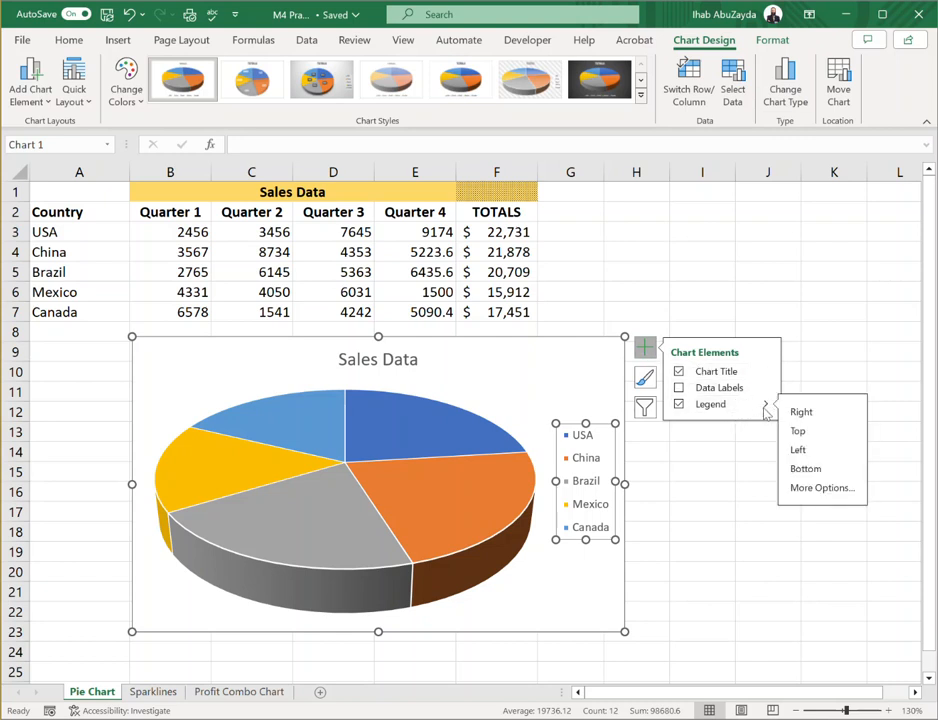
{"action": "left_click", "coordinate": [840, 492]}
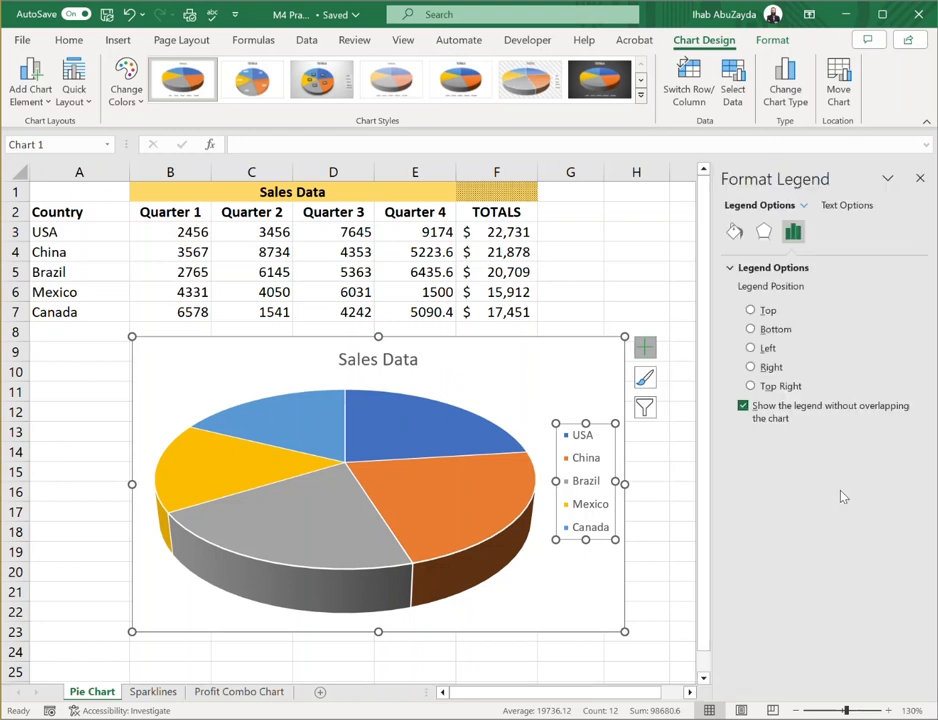
{"action": "left_click", "coordinate": [735, 233]}
{"action": "left_click", "coordinate": [731, 269]}
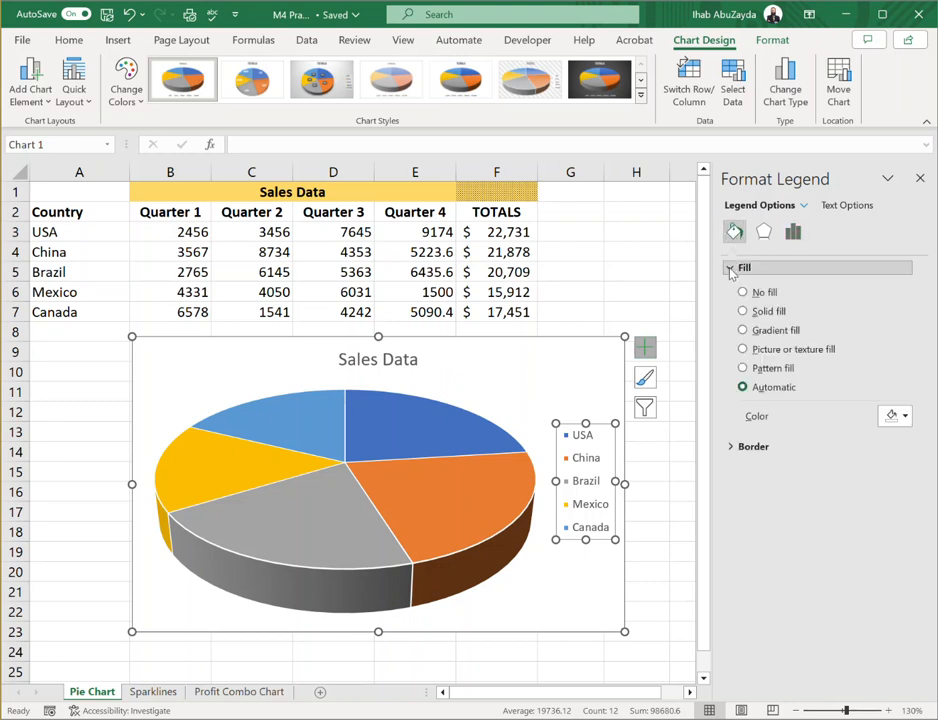
{"action": "left_click", "coordinate": [743, 312]}
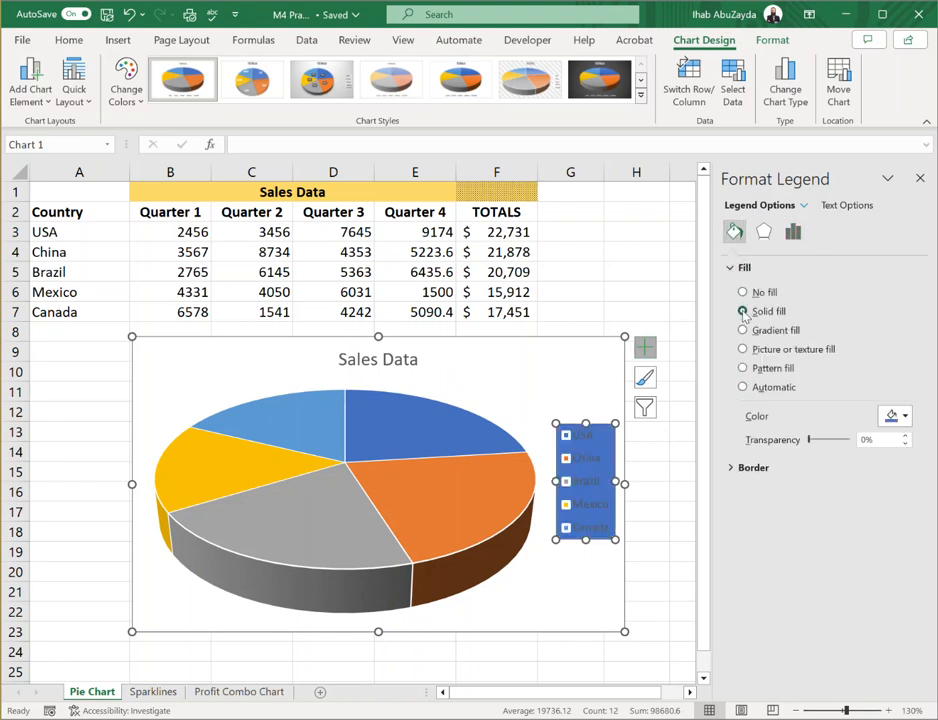
{"action": "left_click", "coordinate": [906, 416]}
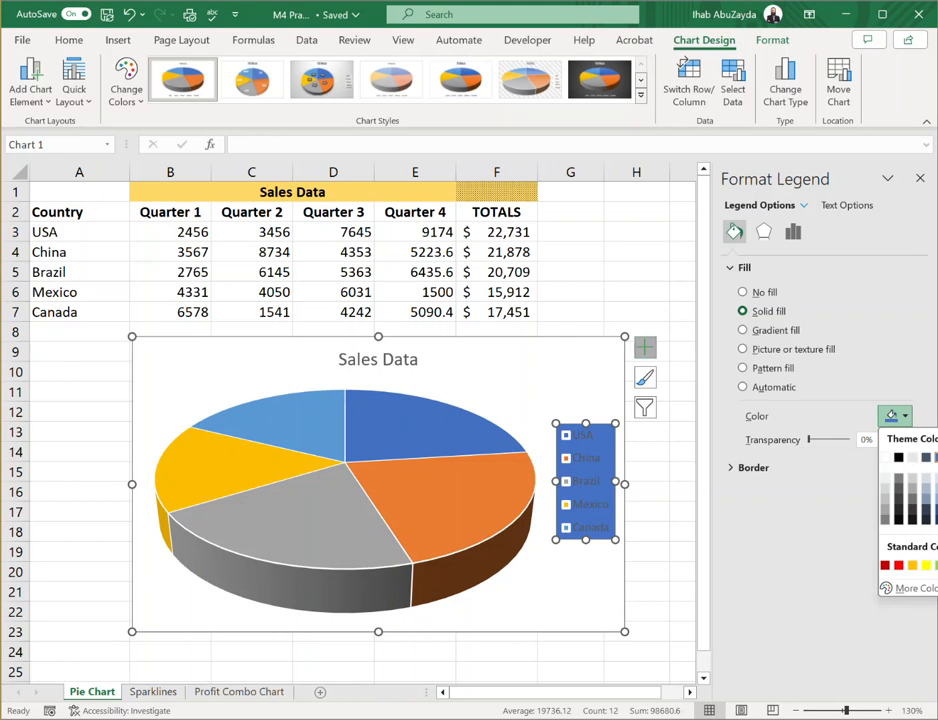
{"action": "left_click", "coordinate": [937, 478]}
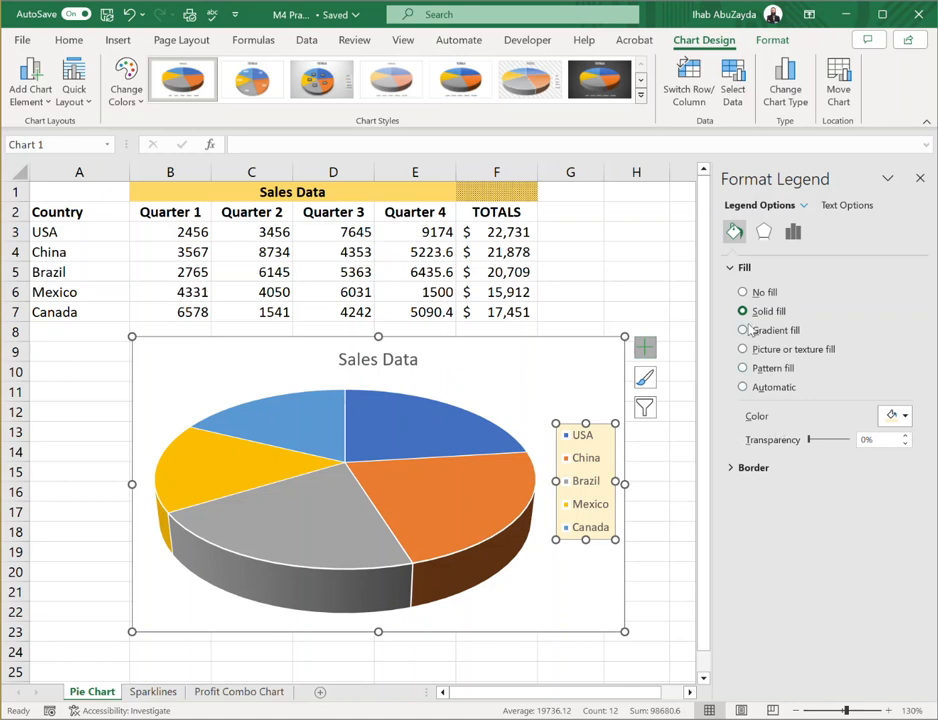
Add a solid line border around the chart legend
{"action": "left_click", "coordinate": [732, 270]}
{"action": "left_click", "coordinate": [729, 290]}
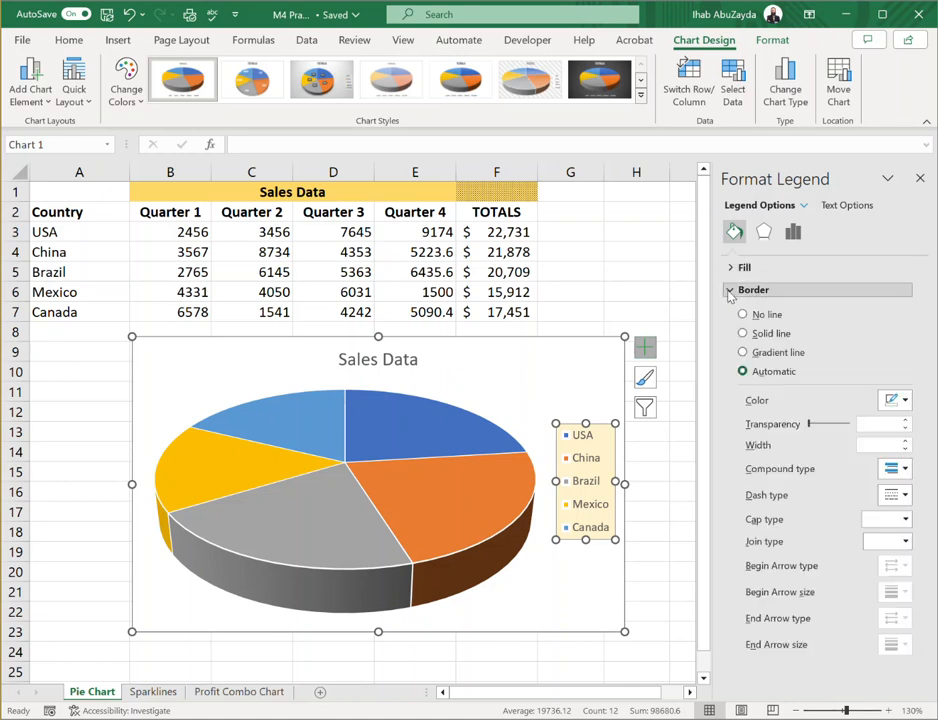
{"action": "left_click", "coordinate": [742, 334]}
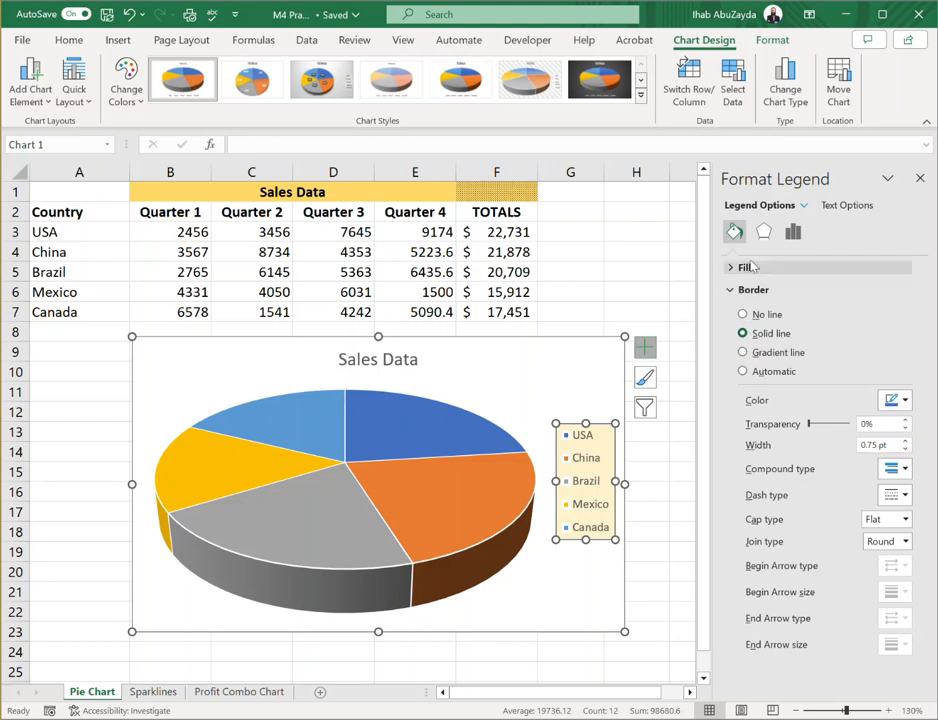
Apply an outer shadow preset offset to the bottom right to the legend, and close its formatting options
{"action": "left_click", "coordinate": [764, 231]}
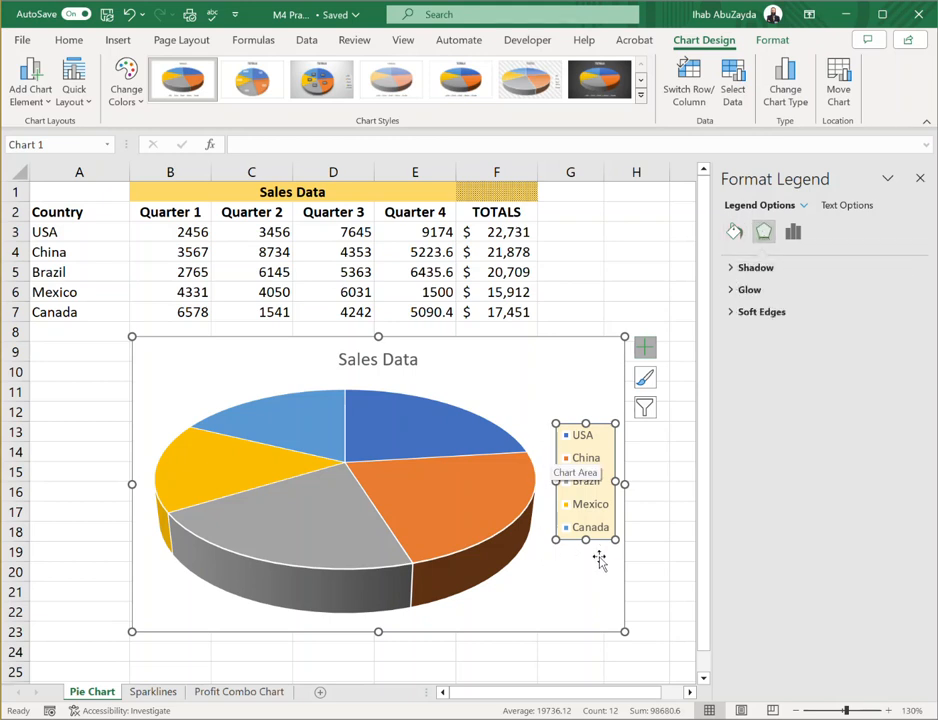
{"action": "left_click", "coordinate": [736, 269]}
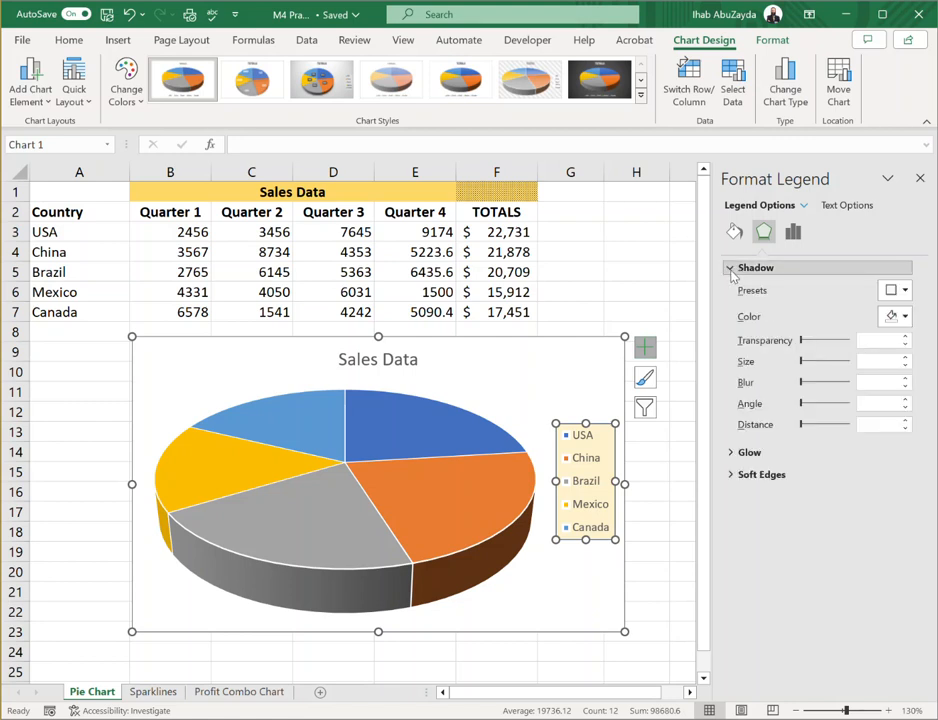
{"action": "left_click", "coordinate": [904, 291]}
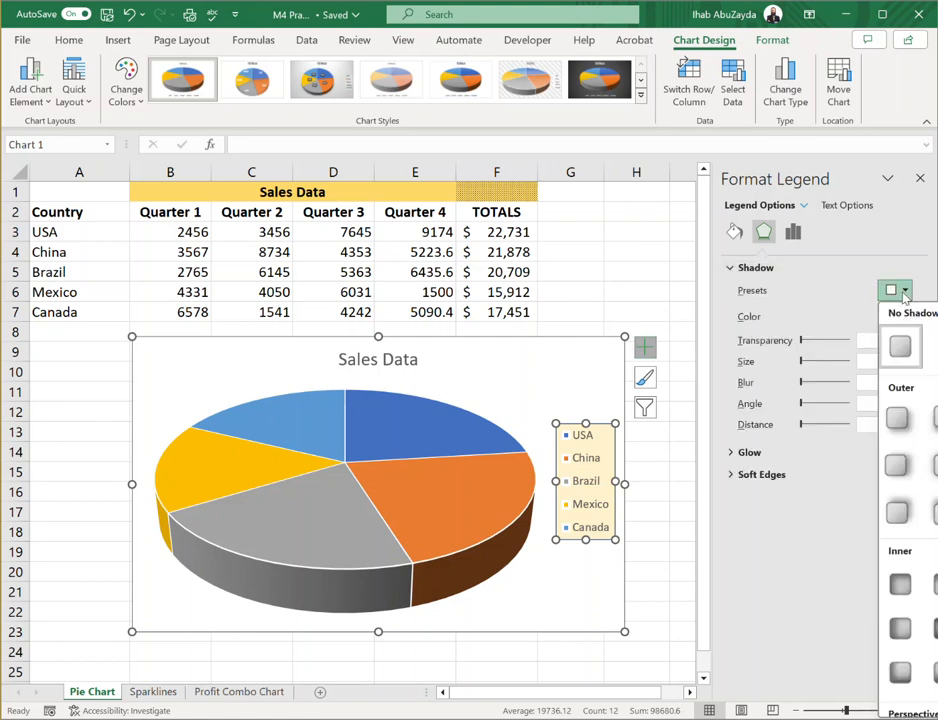
{"action": "left_click", "coordinate": [898, 420]}
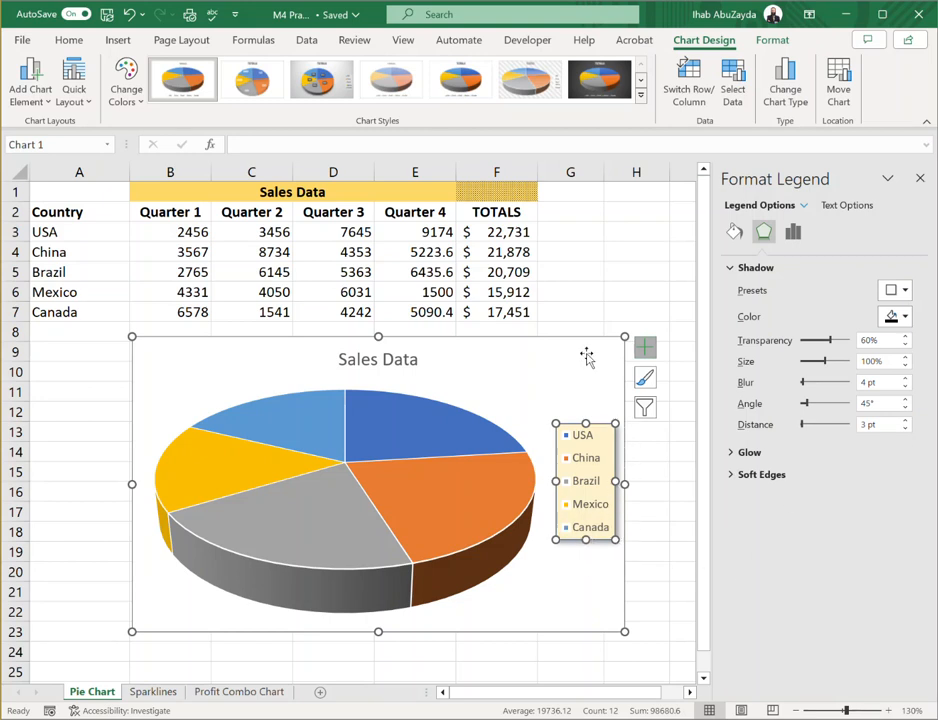
{"action": "left_click", "coordinate": [794, 232]}
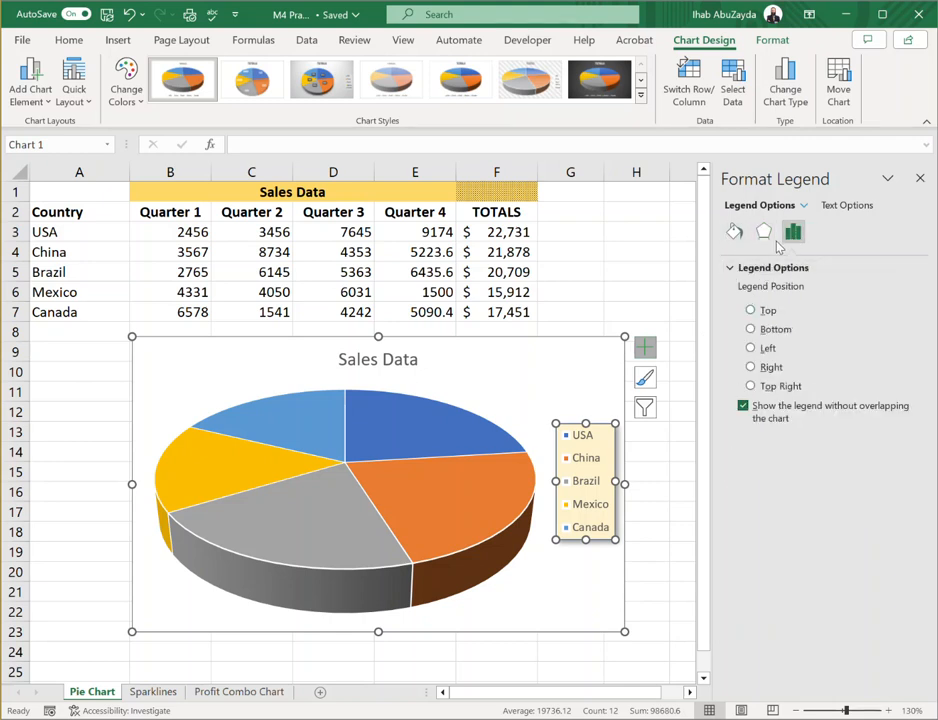
{"action": "left_click", "coordinate": [921, 180]}
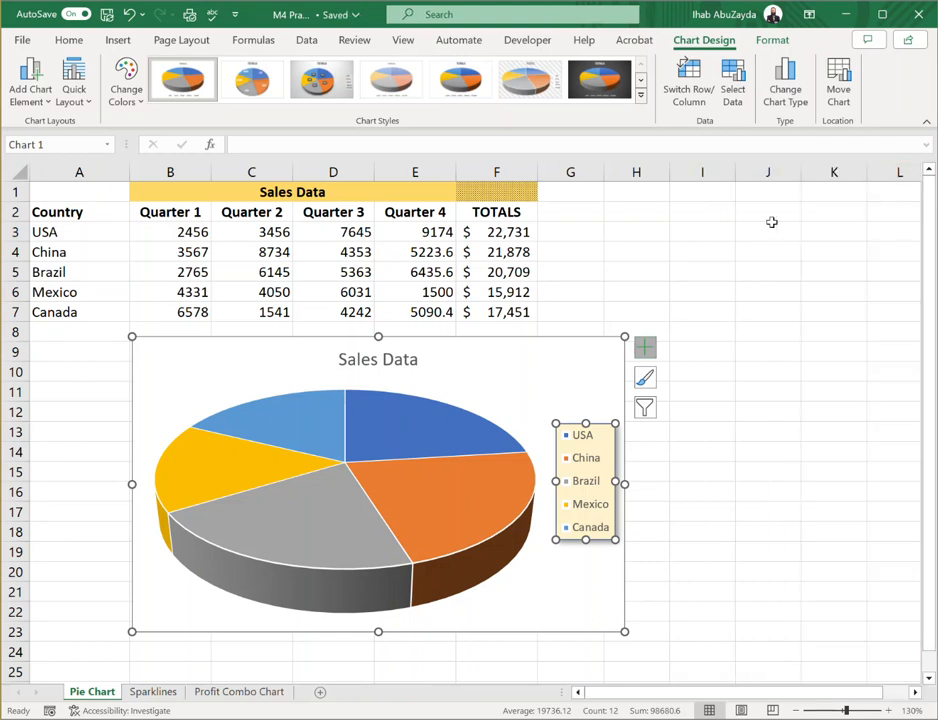
{"action": "left_click", "coordinate": [563, 360]}
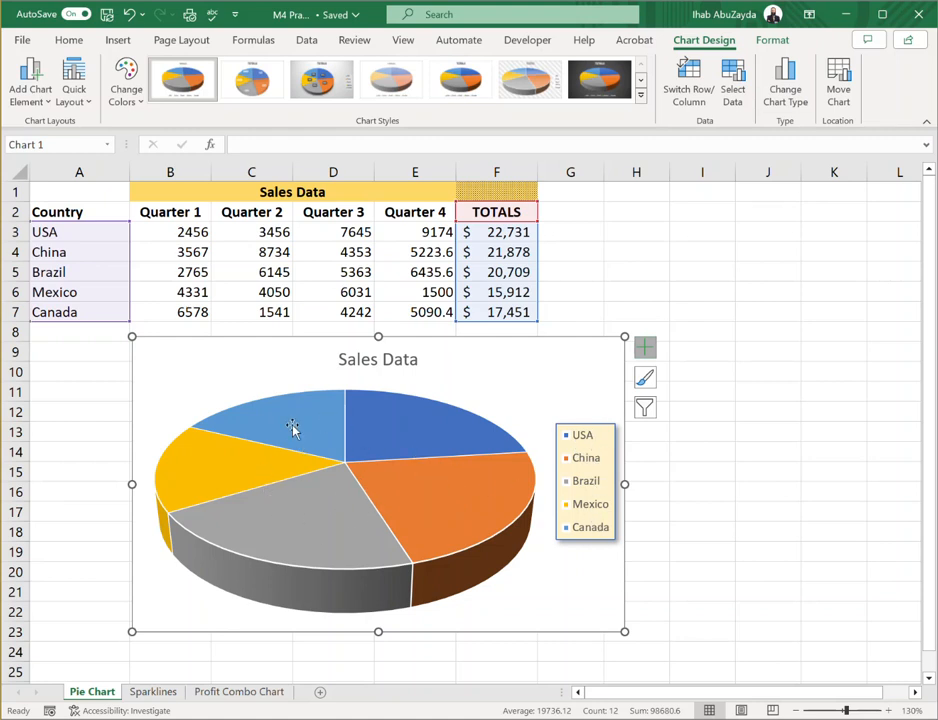
Add data labels to all slices of the pie chart
{"action": "mouse_move", "coordinate": [291, 507]}
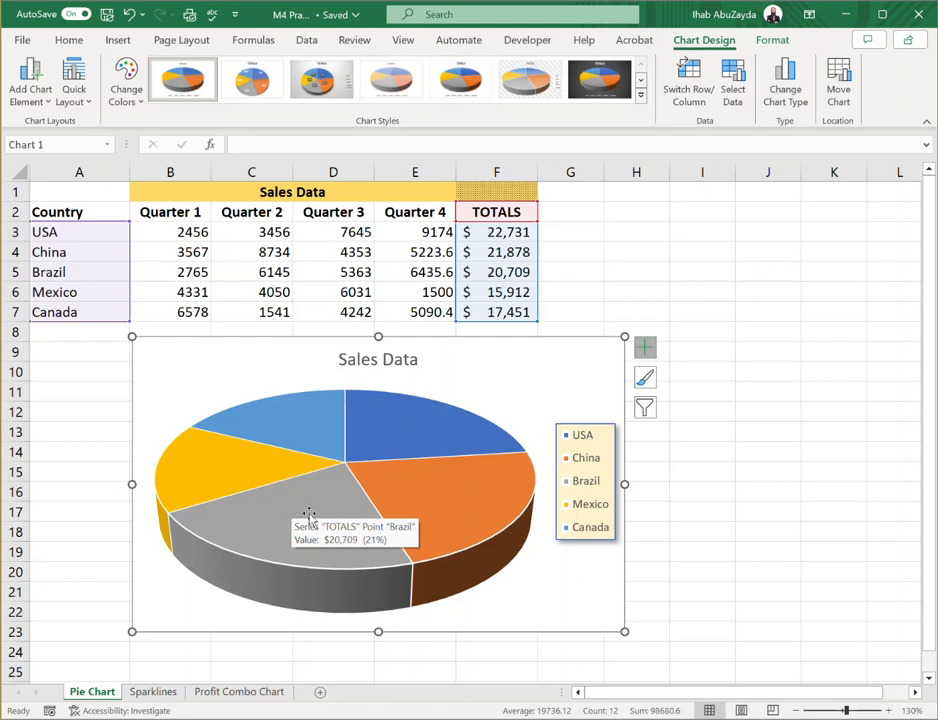
{"action": "left_click", "coordinate": [224, 467]}
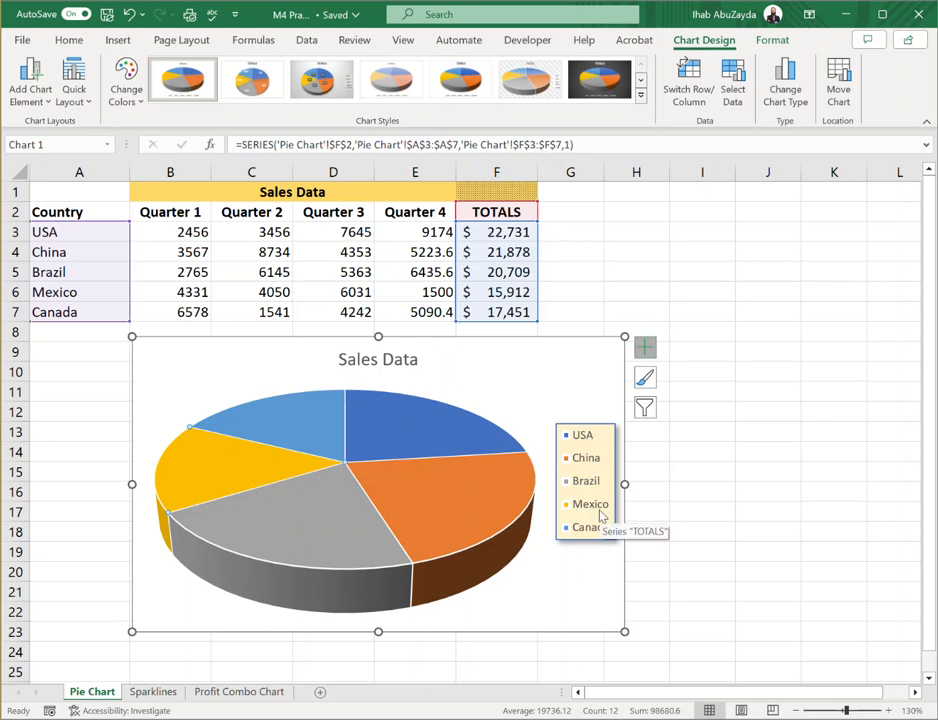
{"action": "mouse_move", "coordinate": [438, 512]}
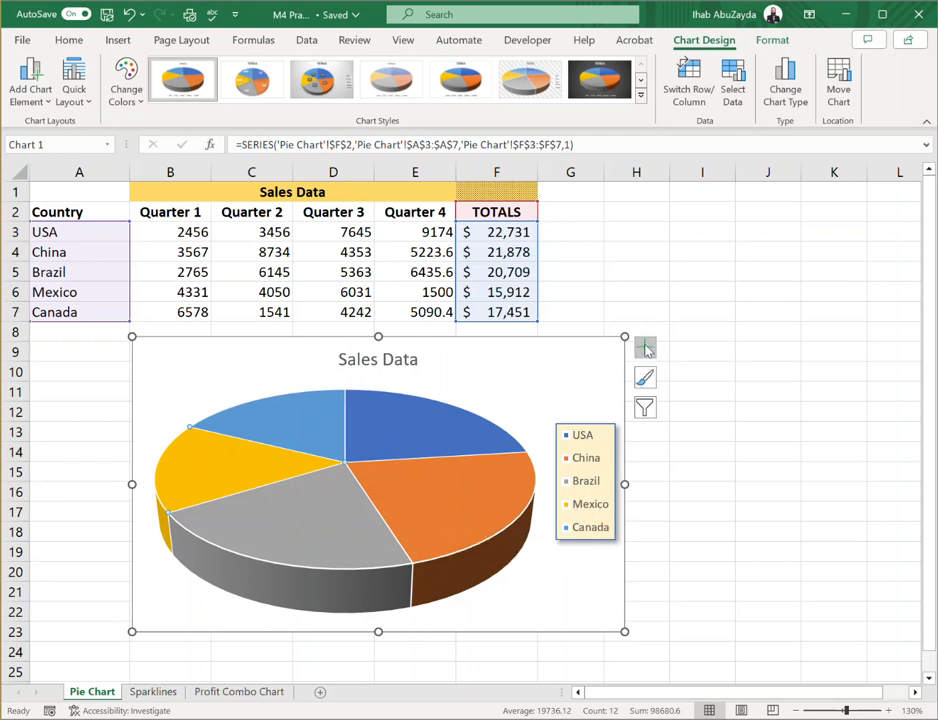
{"action": "left_click", "coordinate": [592, 355]}
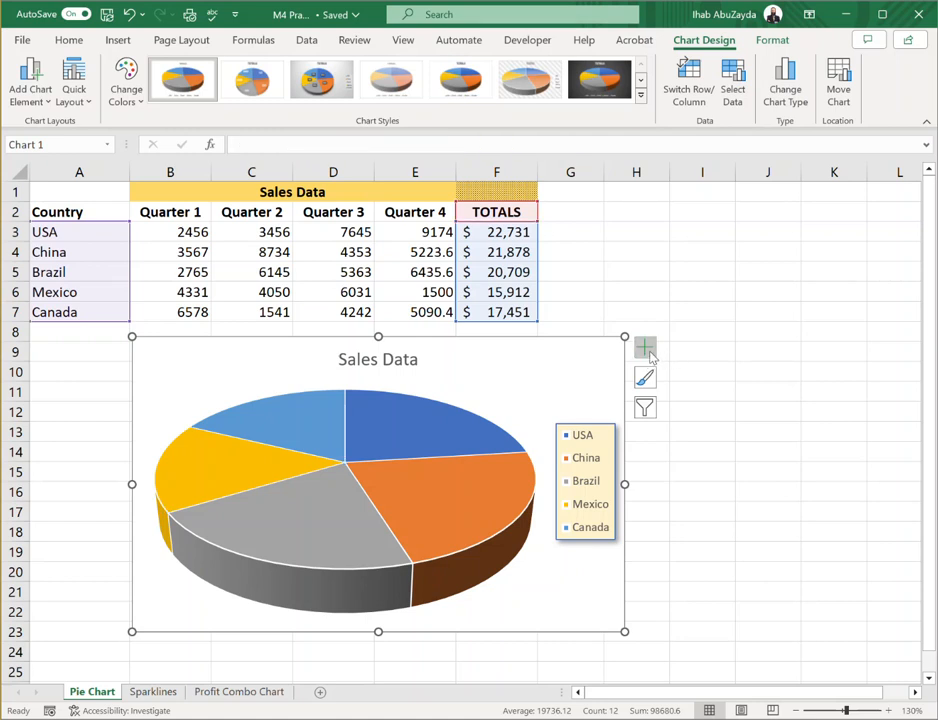
{"action": "left_click", "coordinate": [647, 350]}
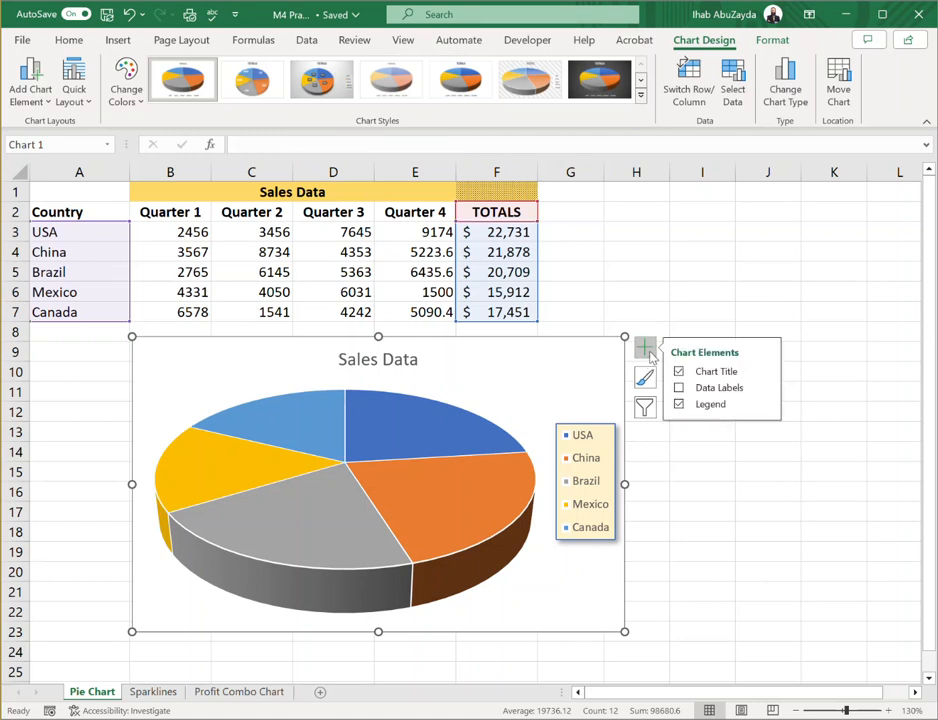
{"action": "left_click", "coordinate": [679, 388]}
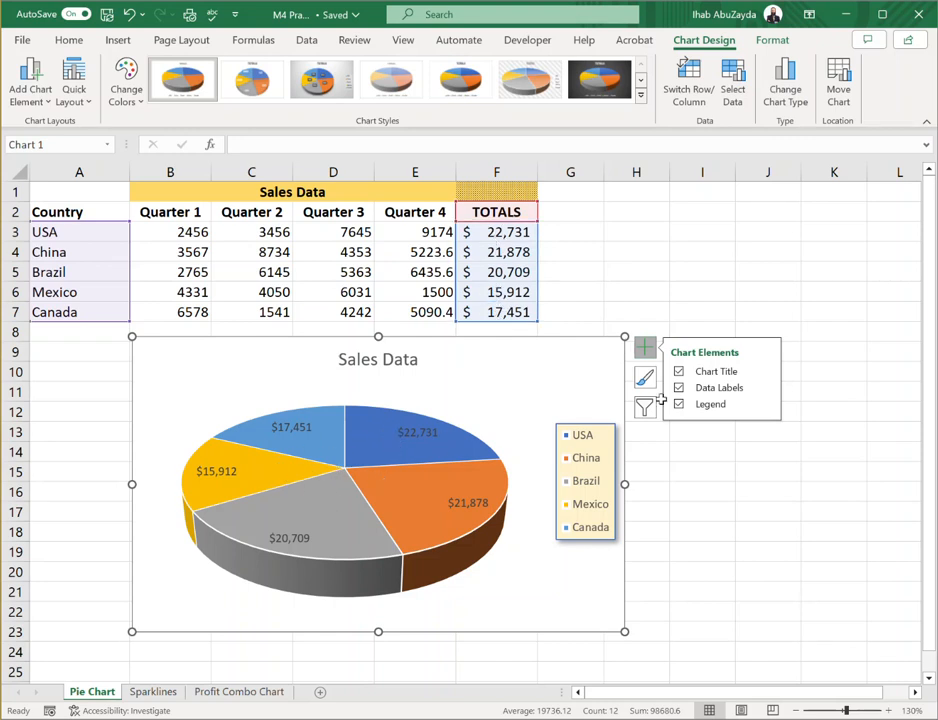
Make the data labels show percentages instead of values and position them at the Outside End of the slices
{"action": "left_click", "coordinate": [766, 389]}
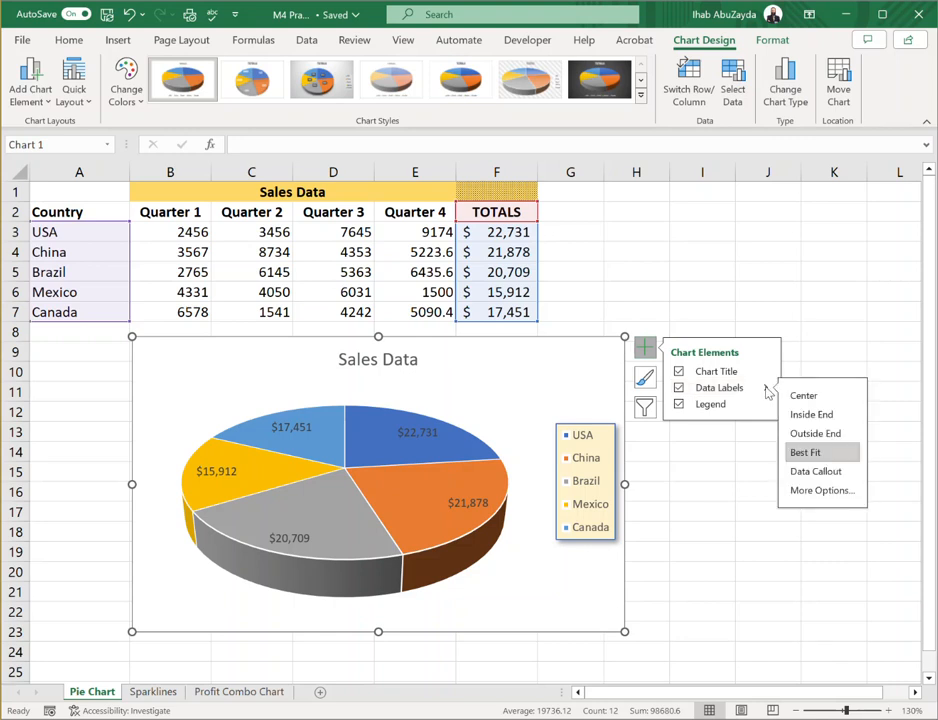
{"action": "left_click", "coordinate": [826, 491]}
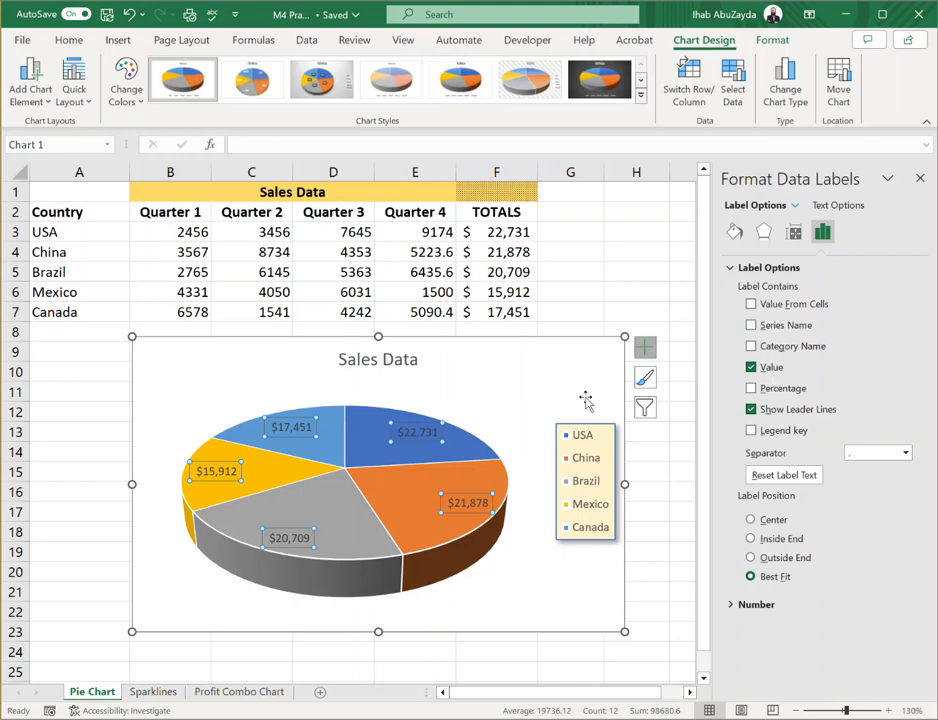
{"action": "left_click", "coordinate": [752, 368]}
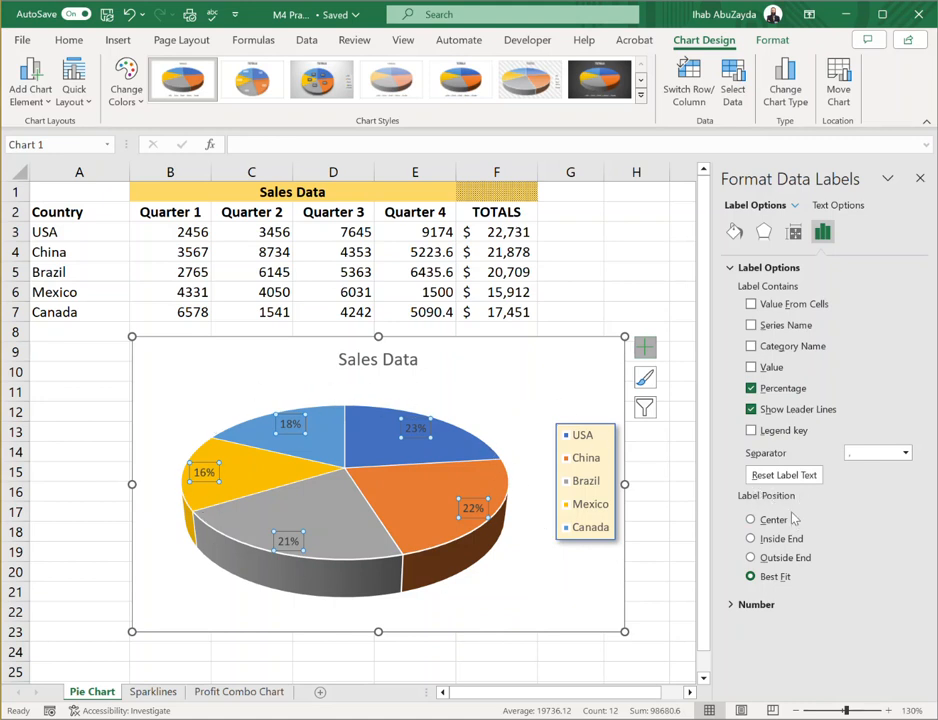
{"action": "left_click", "coordinate": [751, 558]}
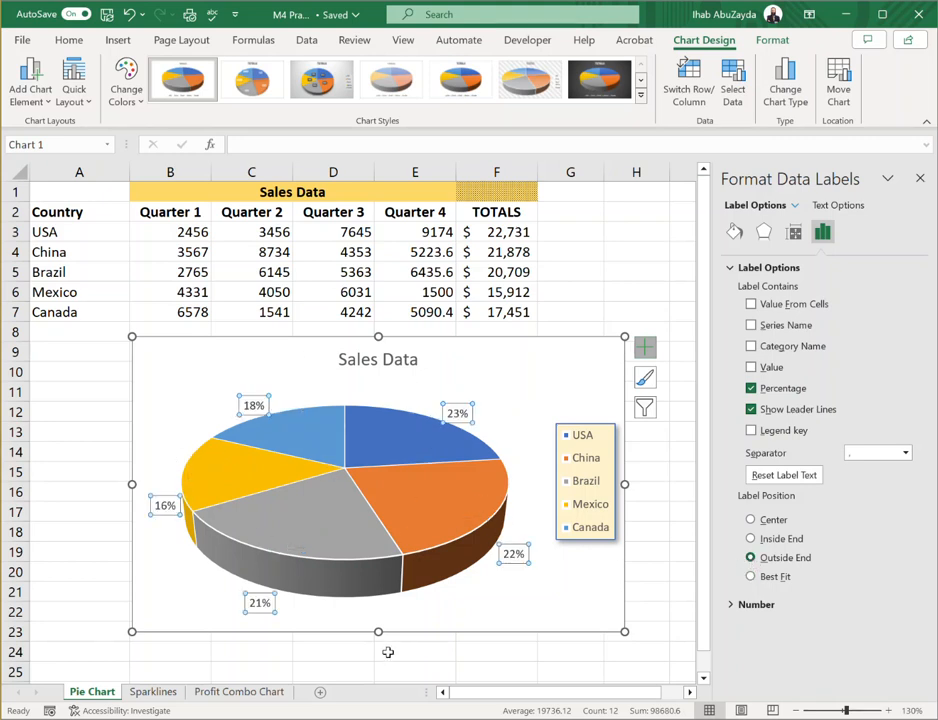
Format the data label numbers as Percentage with 1 decimal place and close the label formatting options
{"action": "left_click", "coordinate": [734, 605]}
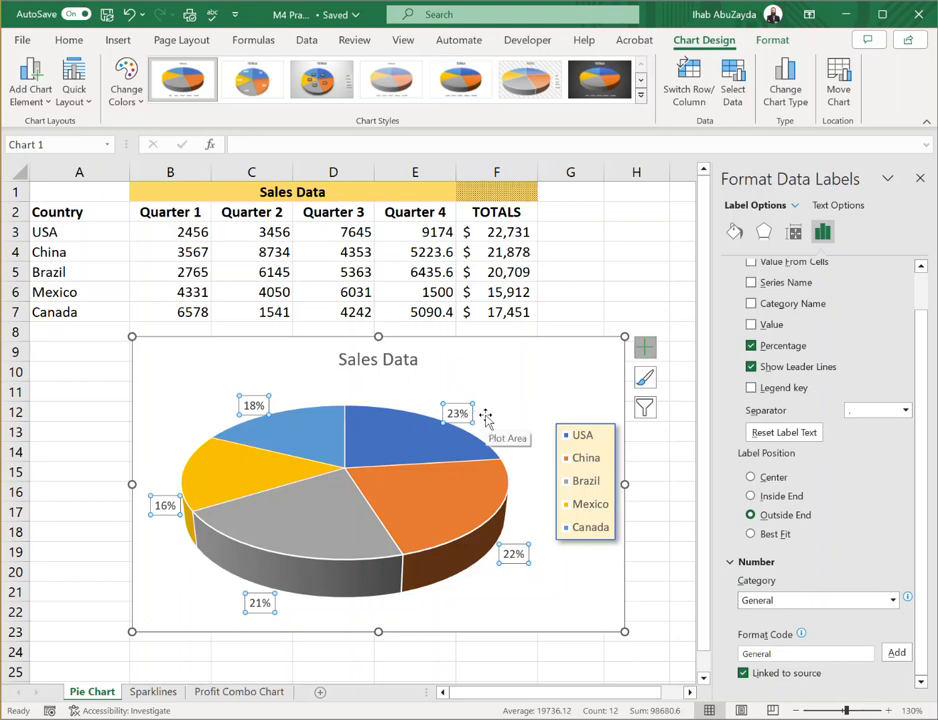
{"action": "left_click", "coordinate": [893, 601]}
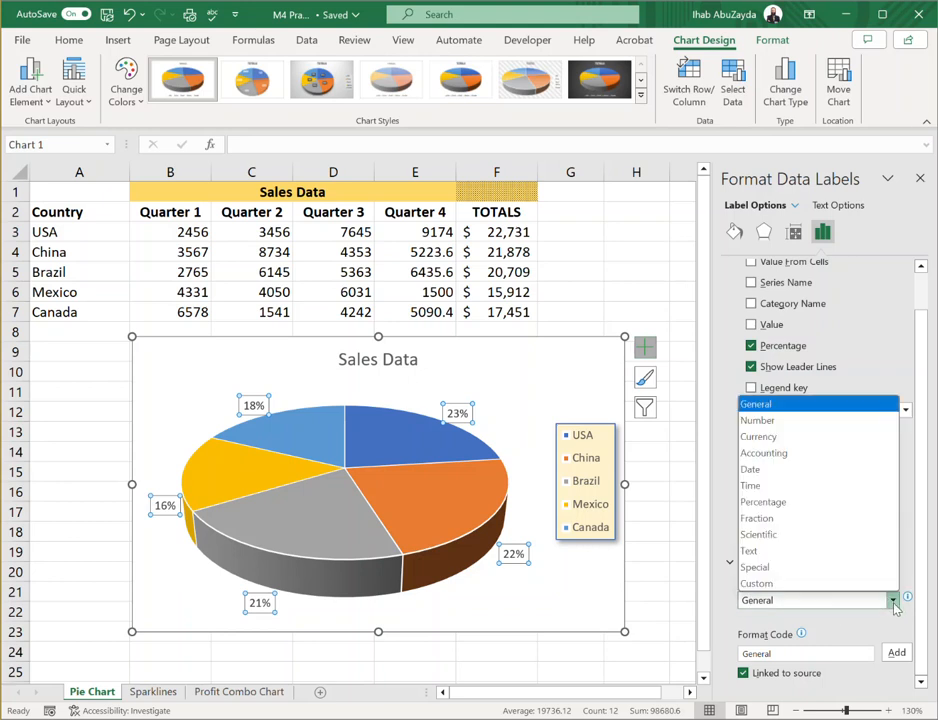
{"action": "left_click", "coordinate": [822, 503]}
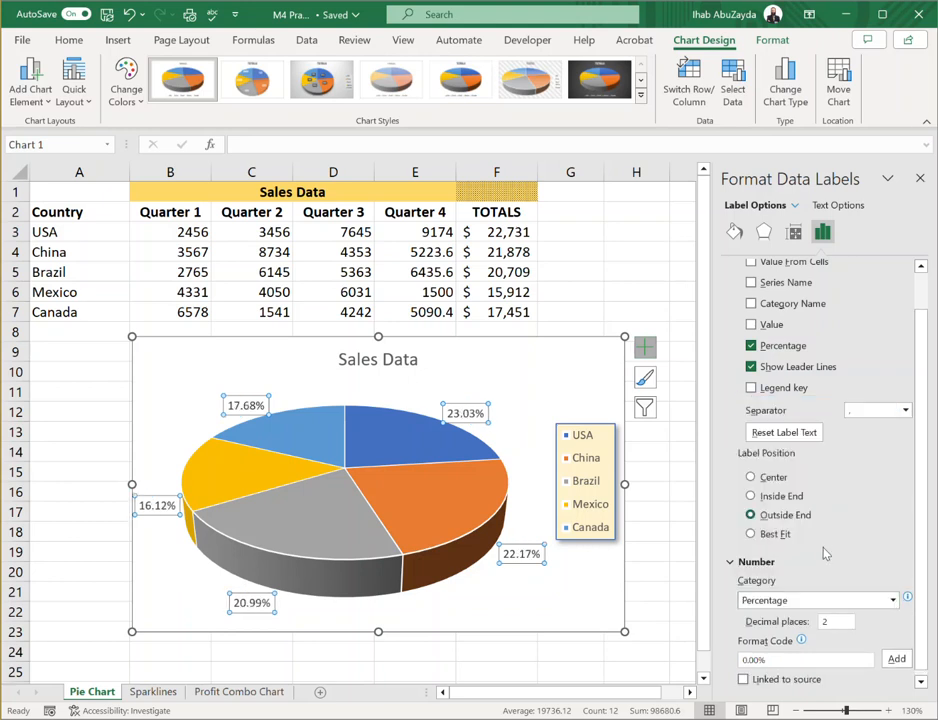
{"action": "left_click_drag", "start_coordinate": [835, 621], "coordinate": [801, 628]}
{"action": "type", "text": "1"}
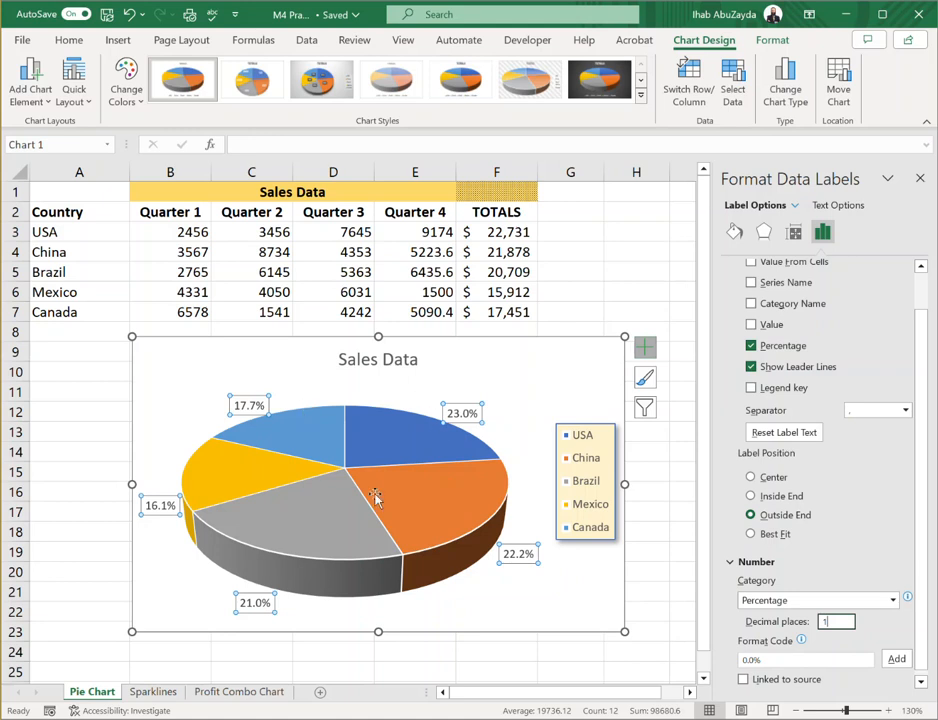
{"action": "mouse_move", "coordinate": [400, 425]}
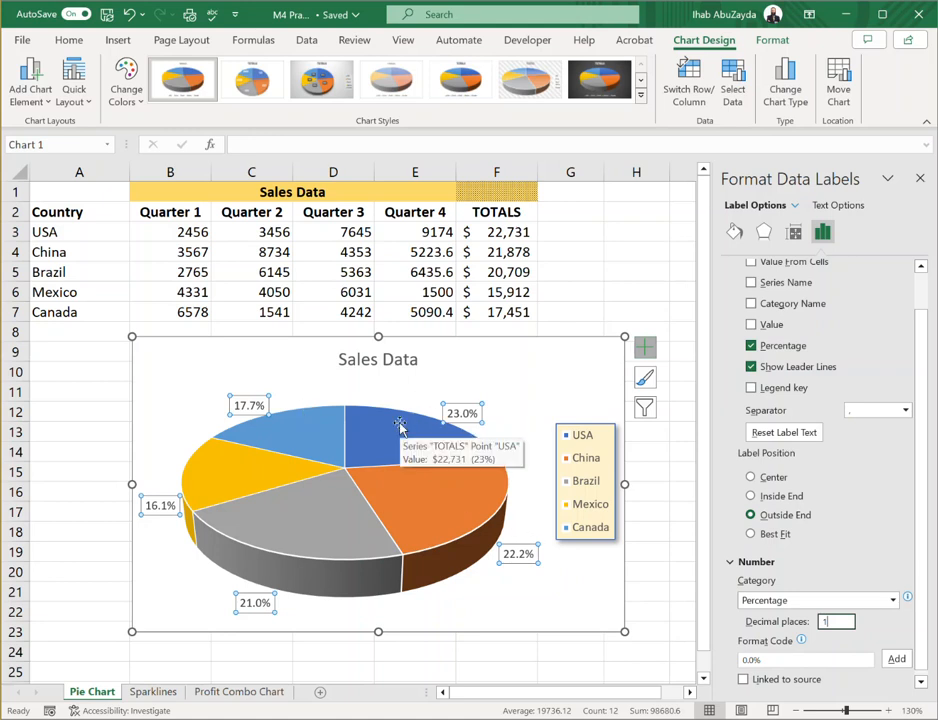
{"action": "left_click", "coordinate": [920, 179]}
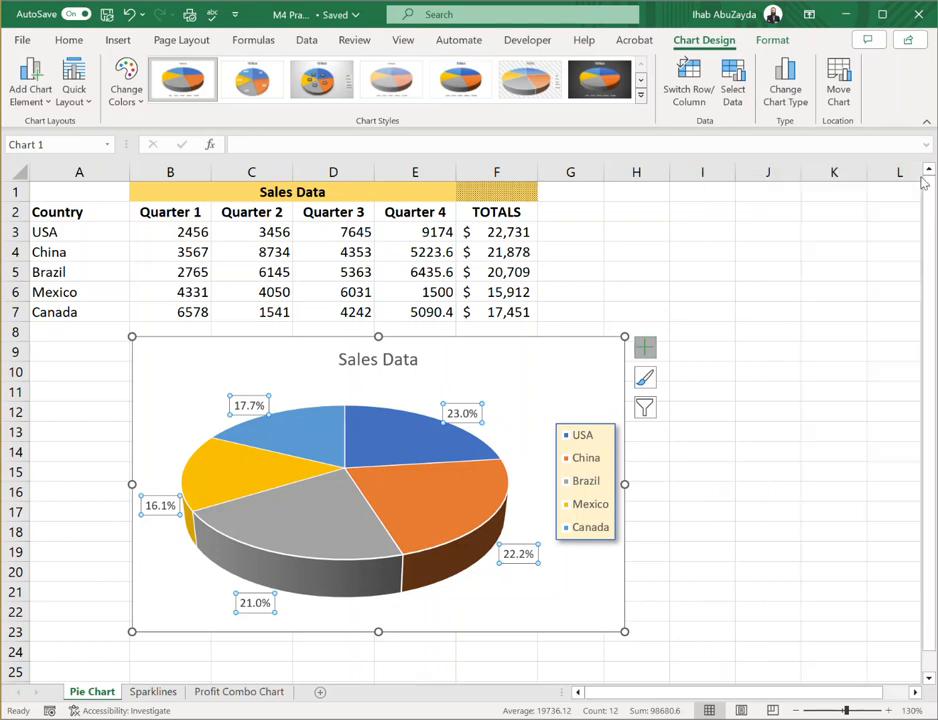
{"action": "left_click", "coordinate": [572, 379]}
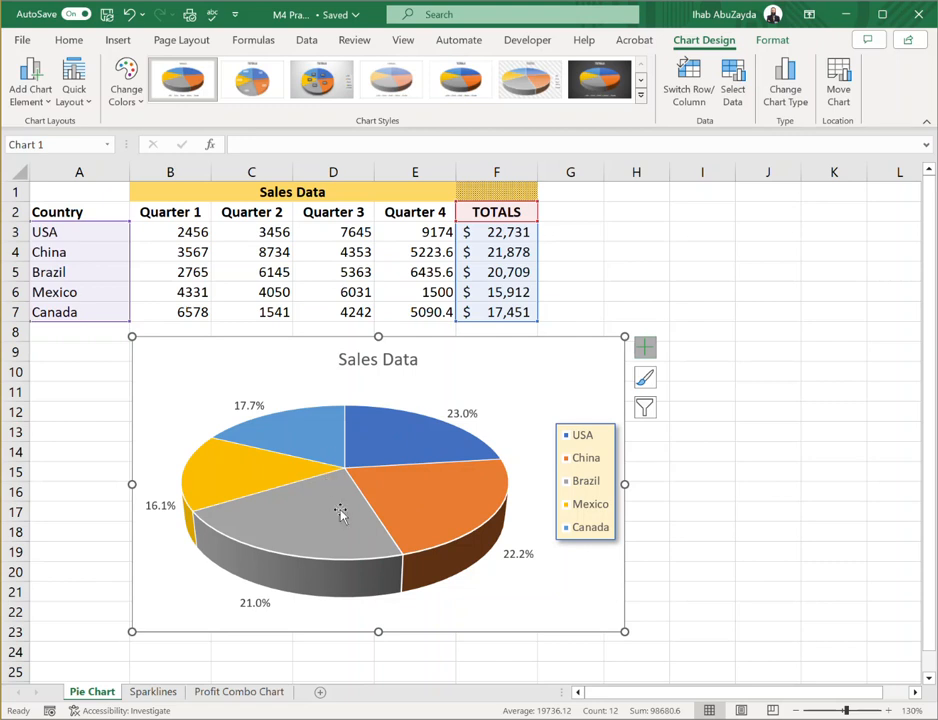
Select only the orange China slice and pull it outward from the rest of the pie
{"action": "mouse_move", "coordinate": [390, 511]}
{"action": "mouse_move", "coordinate": [380, 447]}
{"action": "left_click", "coordinate": [380, 447]}
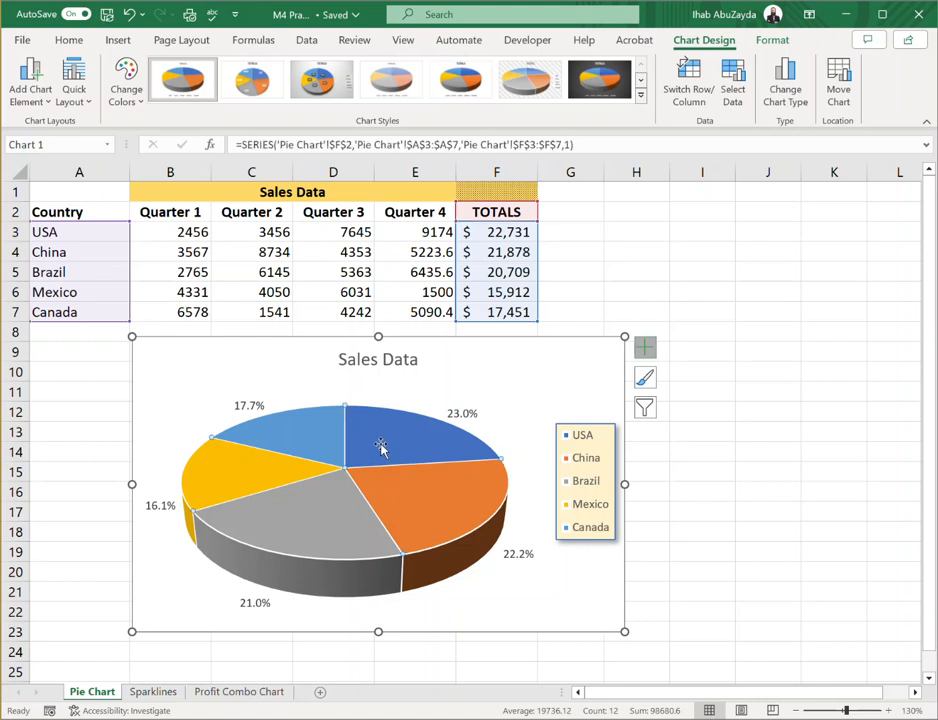
{"action": "mouse_move", "coordinate": [432, 503]}
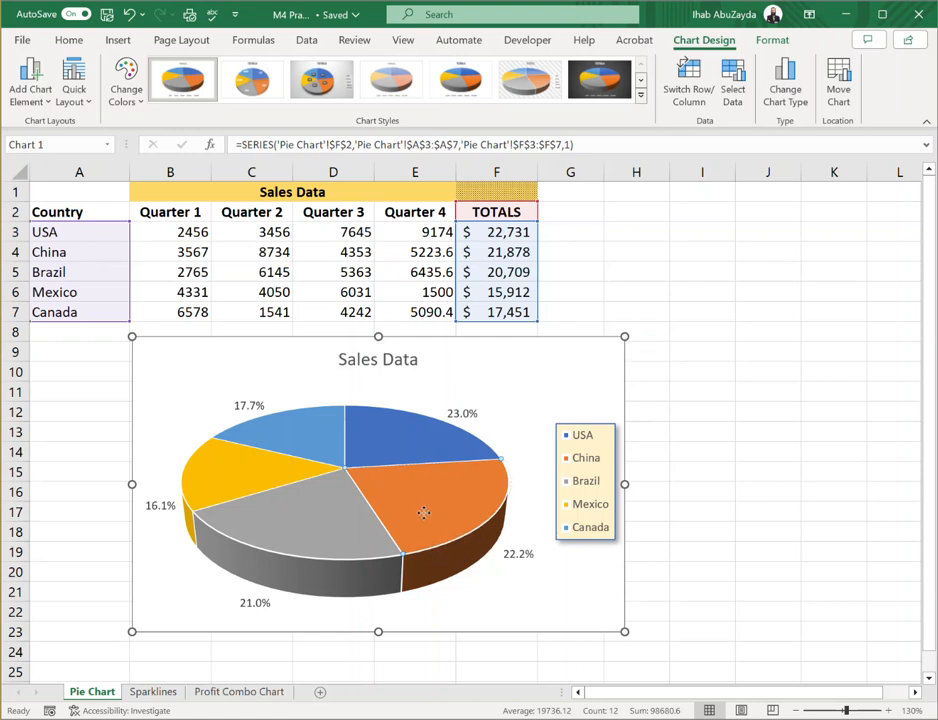
{"action": "left_click_drag", "start_coordinate": [443, 524], "coordinate": [461, 538]}
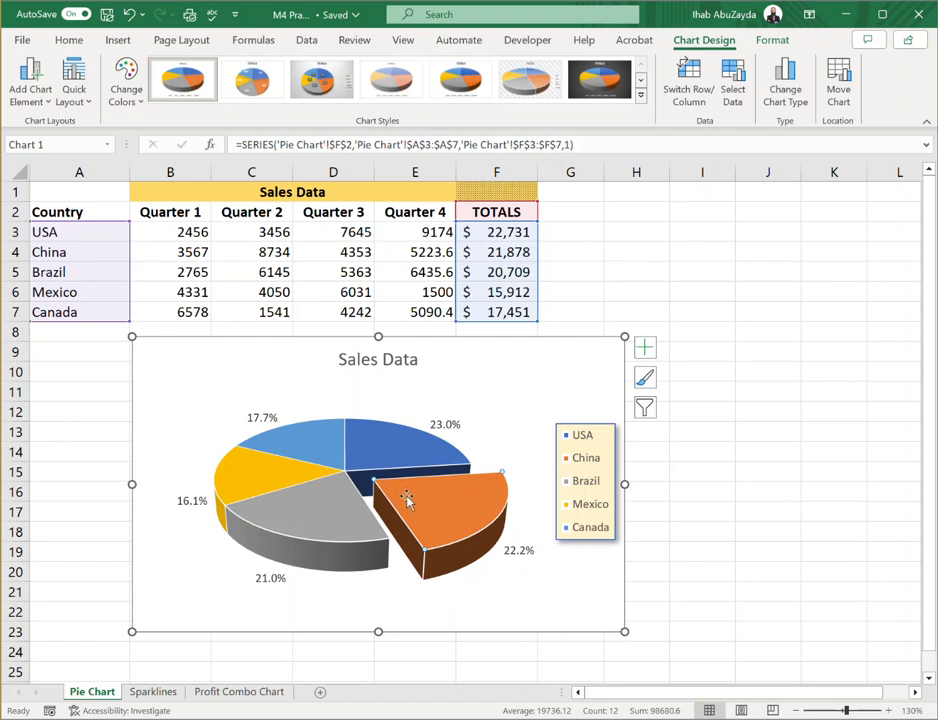
Set the point explosion of the yellow Mexico slice to 40%
{"action": "mouse_move", "coordinate": [430, 505]}
{"action": "mouse_move", "coordinate": [254, 472]}
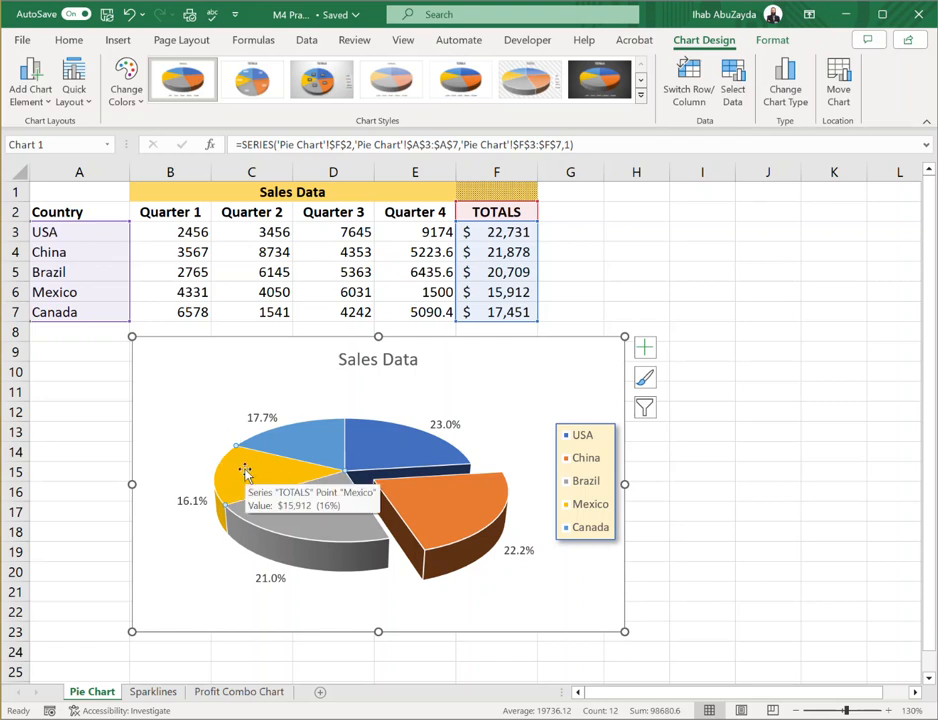
{"action": "right_click", "coordinate": [246, 471]}
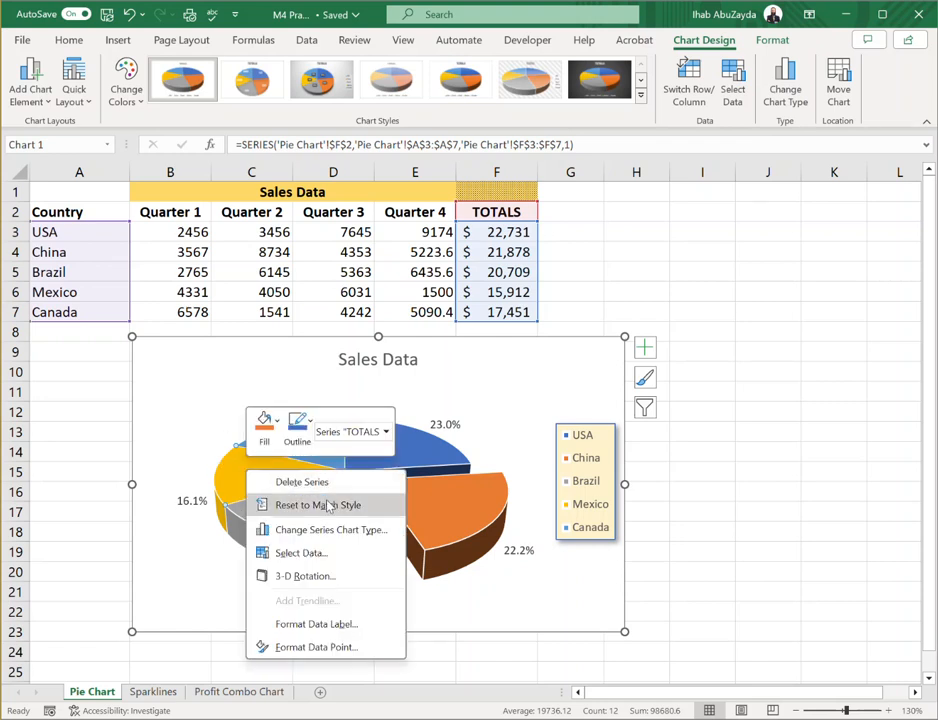
{"action": "left_click", "coordinate": [366, 654]}
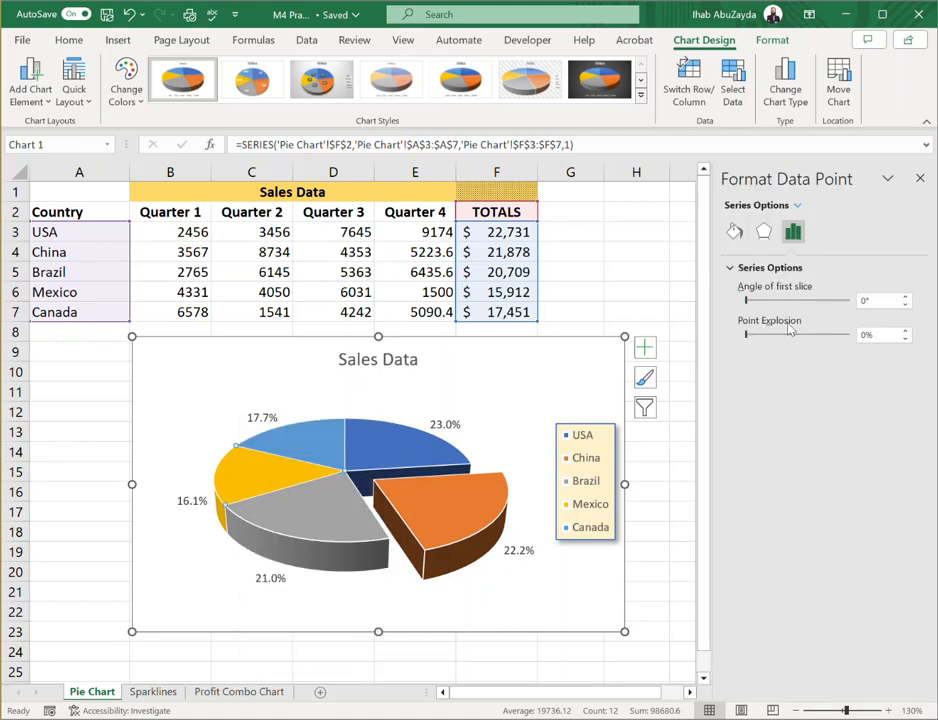
{"action": "left_click", "coordinate": [861, 335]}
{"action": "type", "text": "4"}
{"action": "key", "text": "Return"}
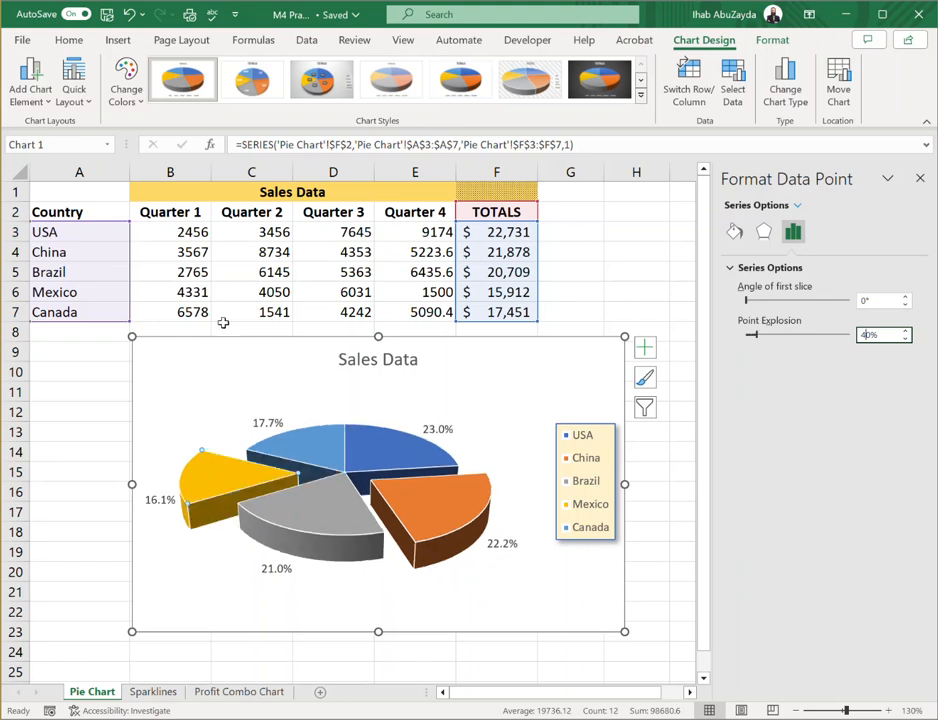
{"action": "left_click", "coordinate": [218, 380]}
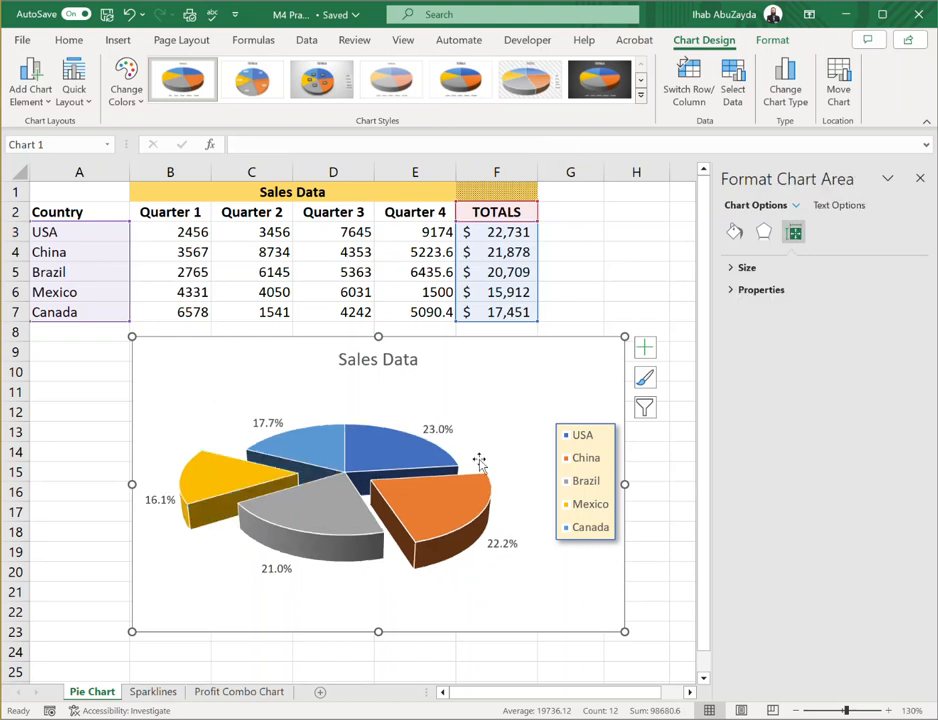